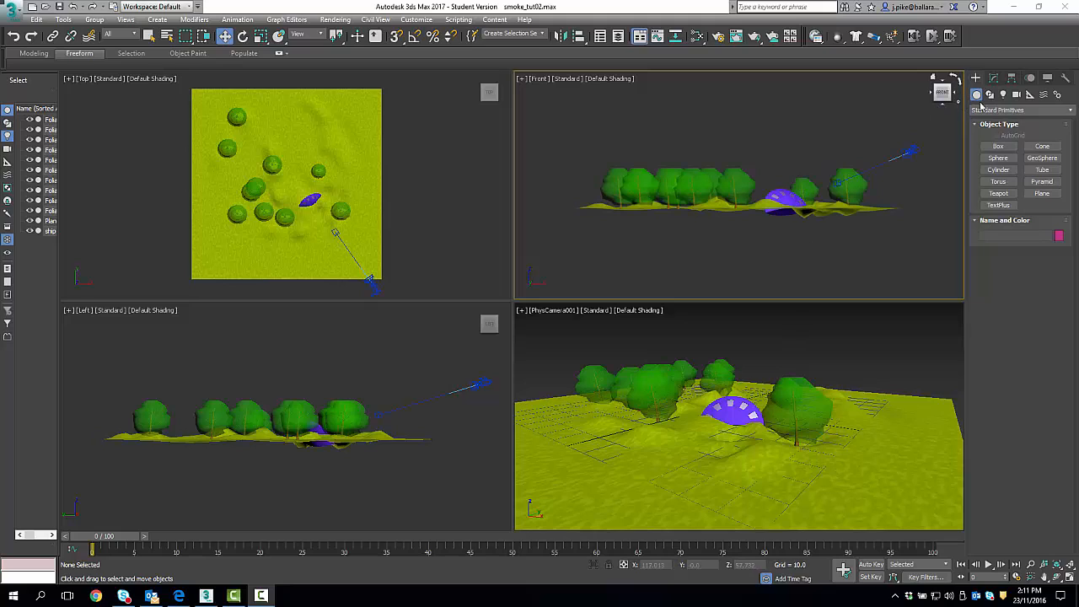
Draw a PF Source emitter about 76 by 79 units in the Top viewport and move it over the purple ship.
left_click(1069, 113)
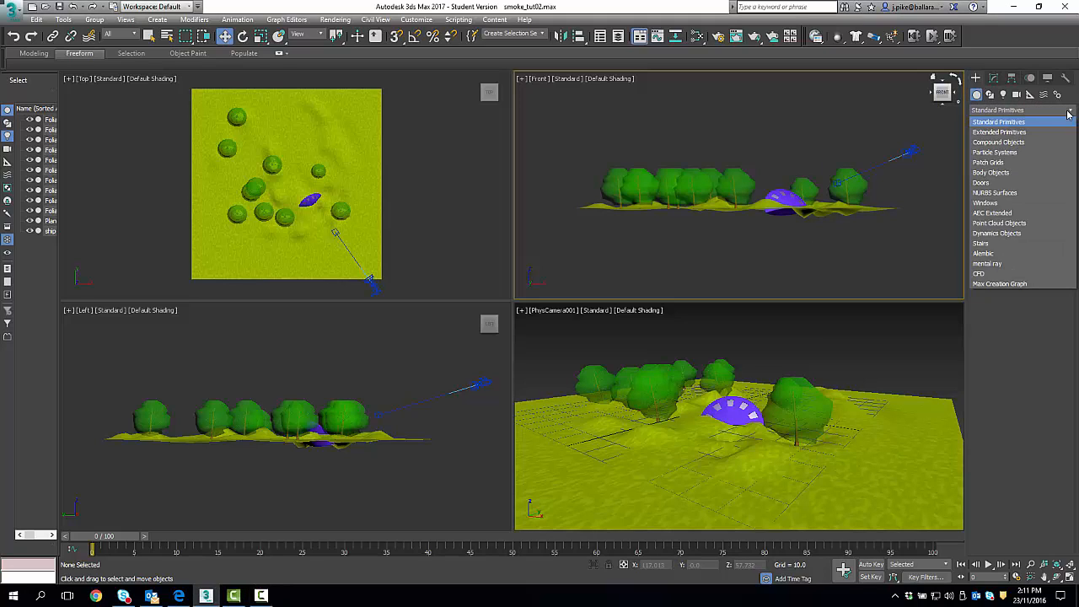
left_click(990, 154)
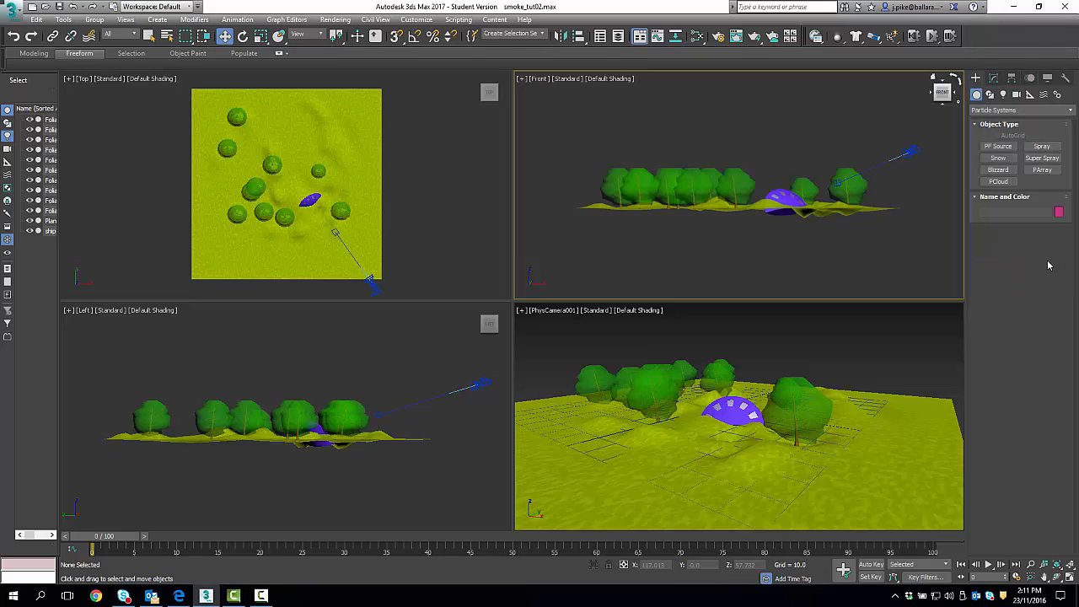
left_click(1008, 152)
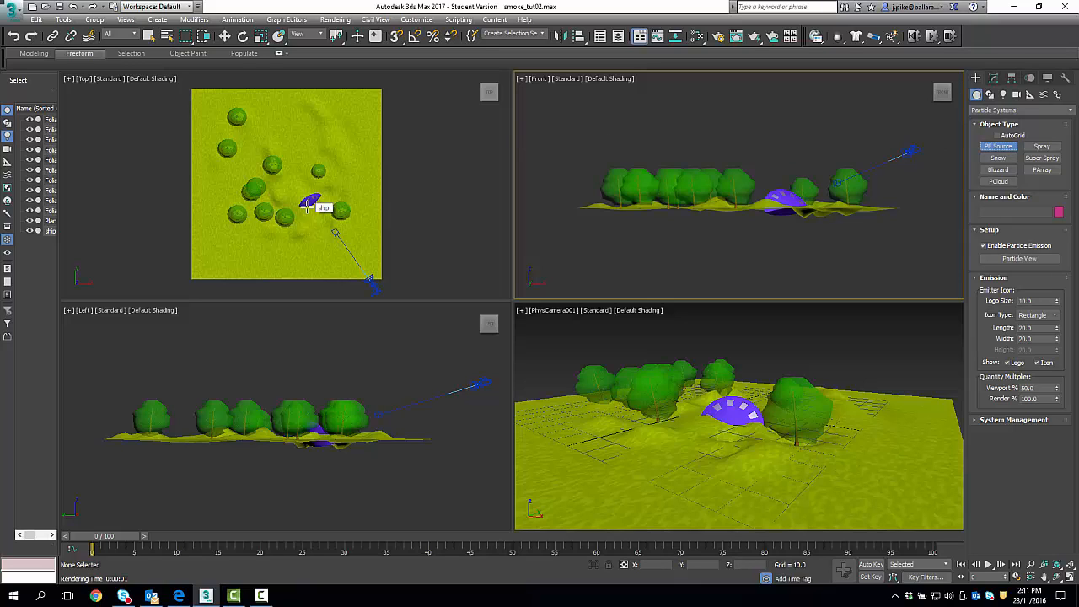
left_click_drag(309, 207, 233, 135)
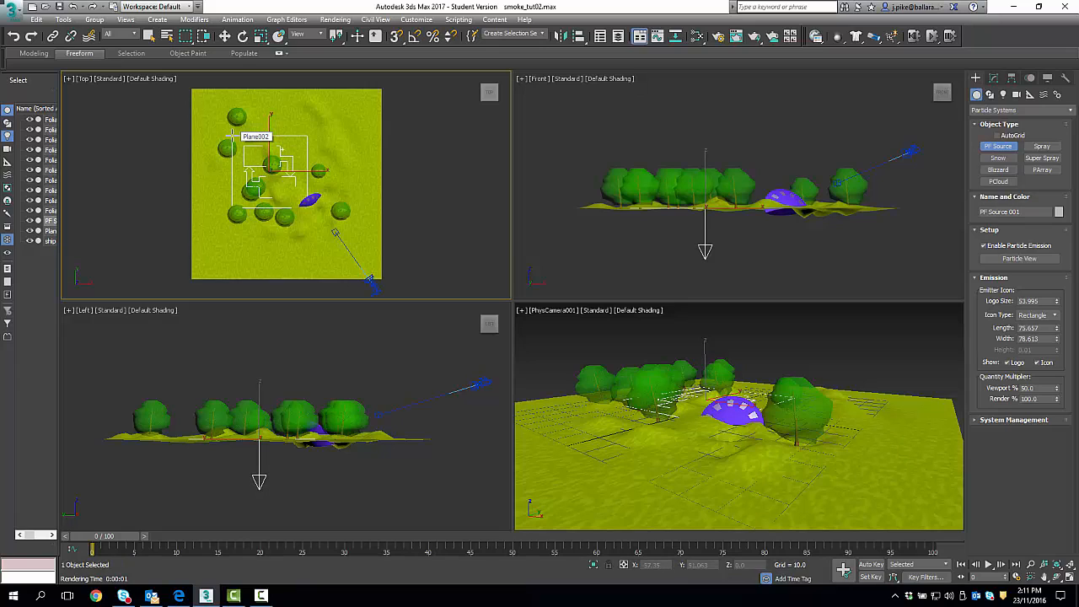
key("w")
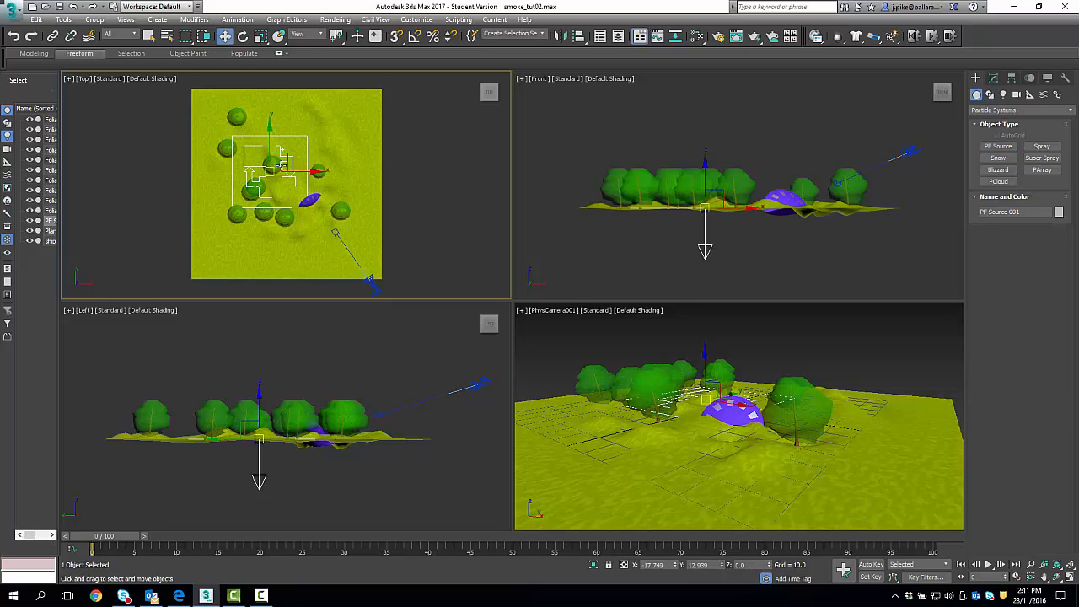
left_click_drag(282, 155, 319, 171)
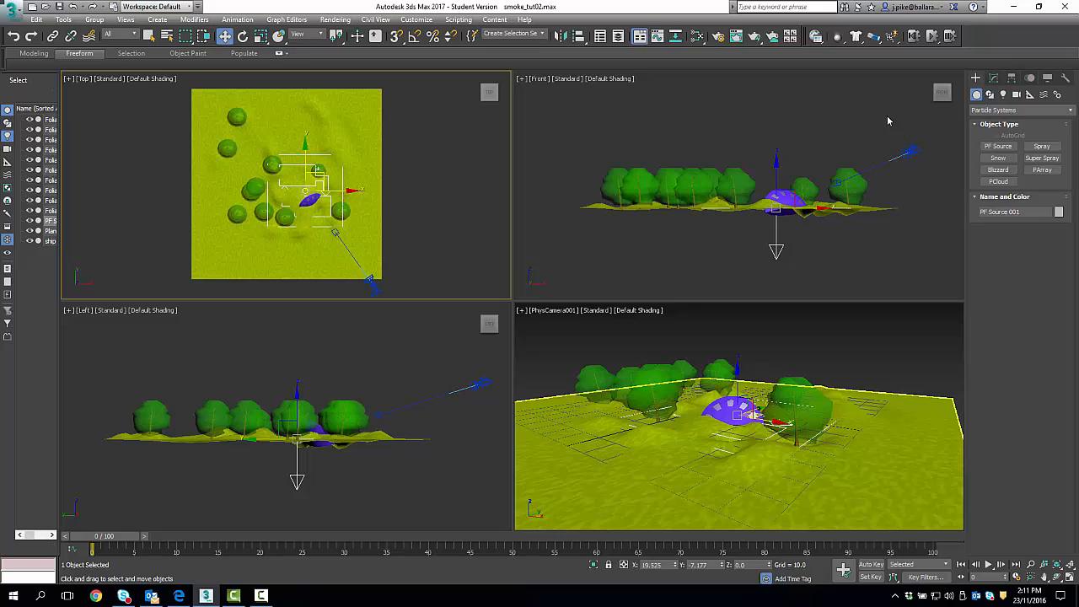
Change the emitter's icon type to Circle with a diameter of 3.
left_click(990, 94)
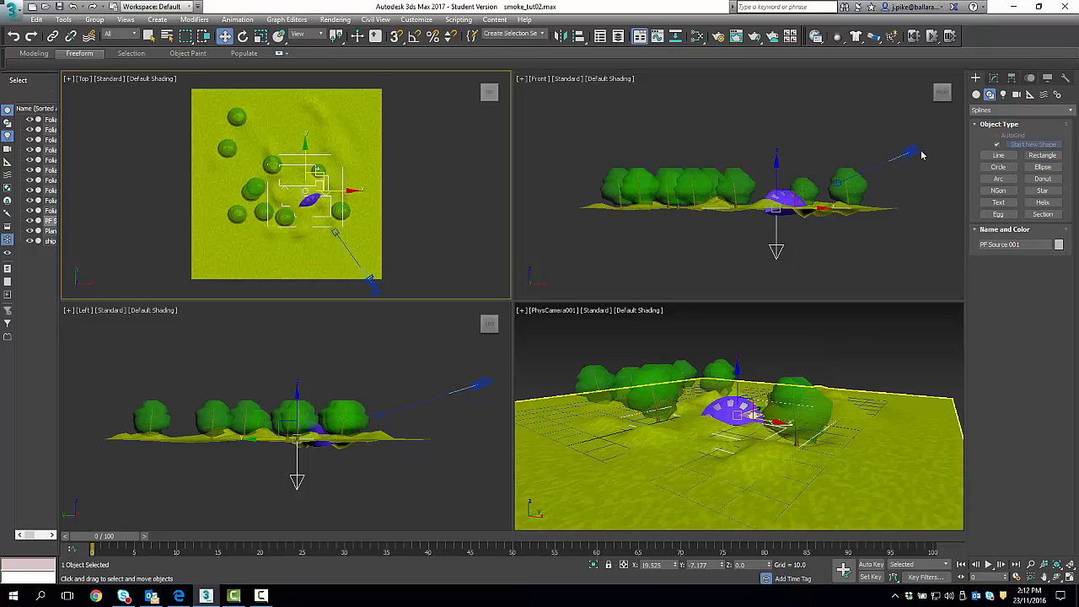
left_click(977, 95)
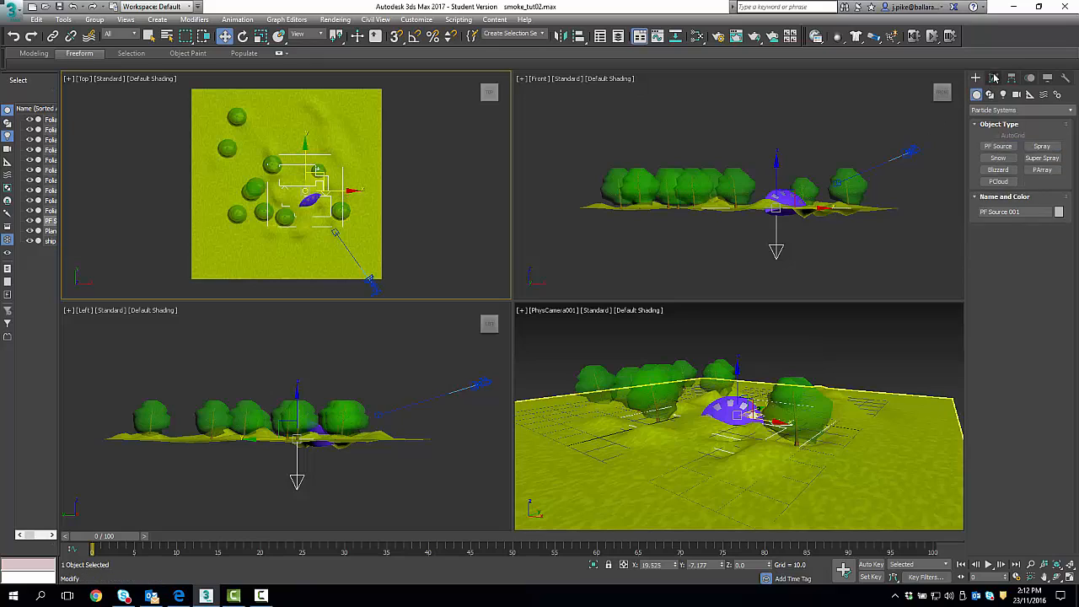
left_click(994, 78)
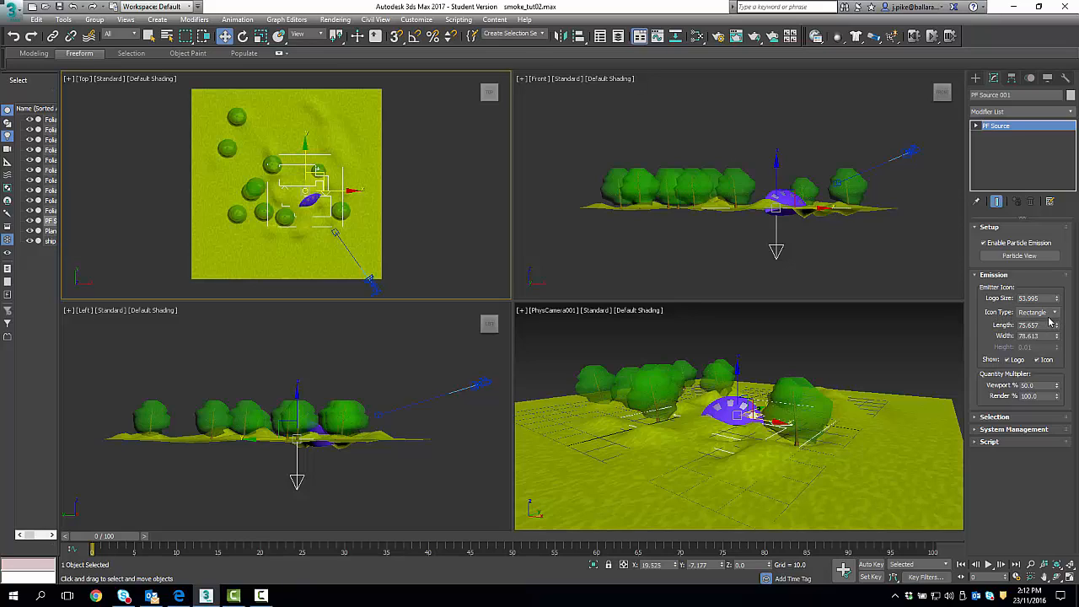
left_click(1051, 315)
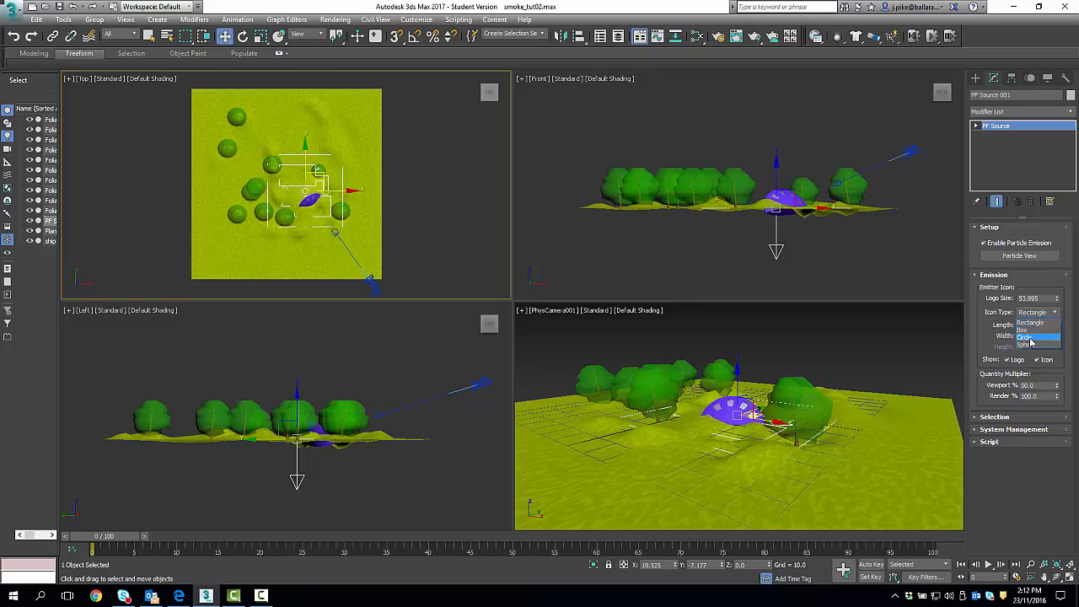
left_click(1029, 338)
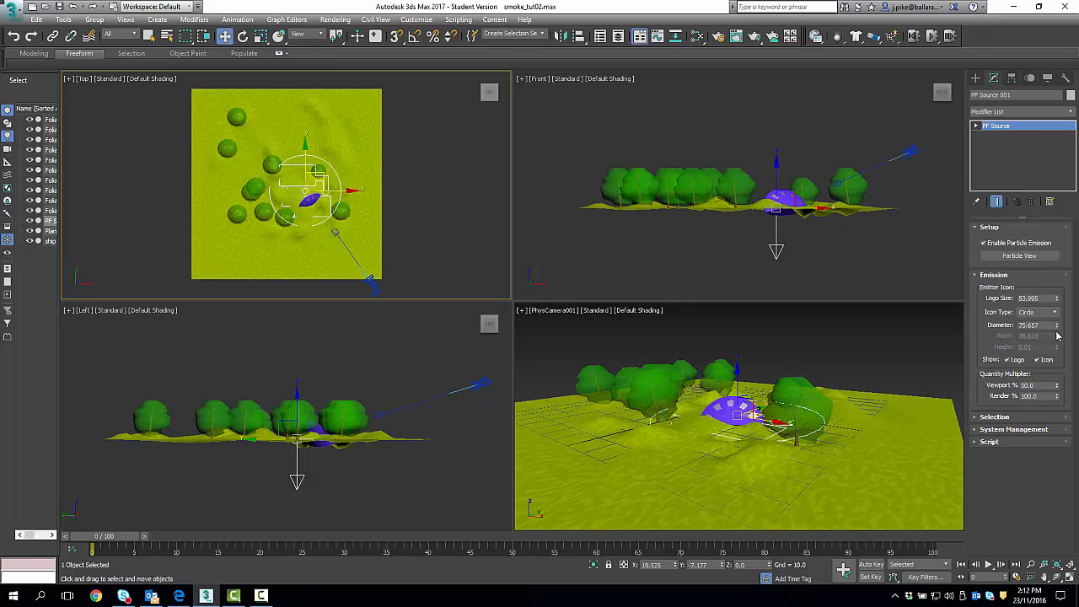
left_click_drag(1049, 325, 997, 328)
type("3")
key("Return")
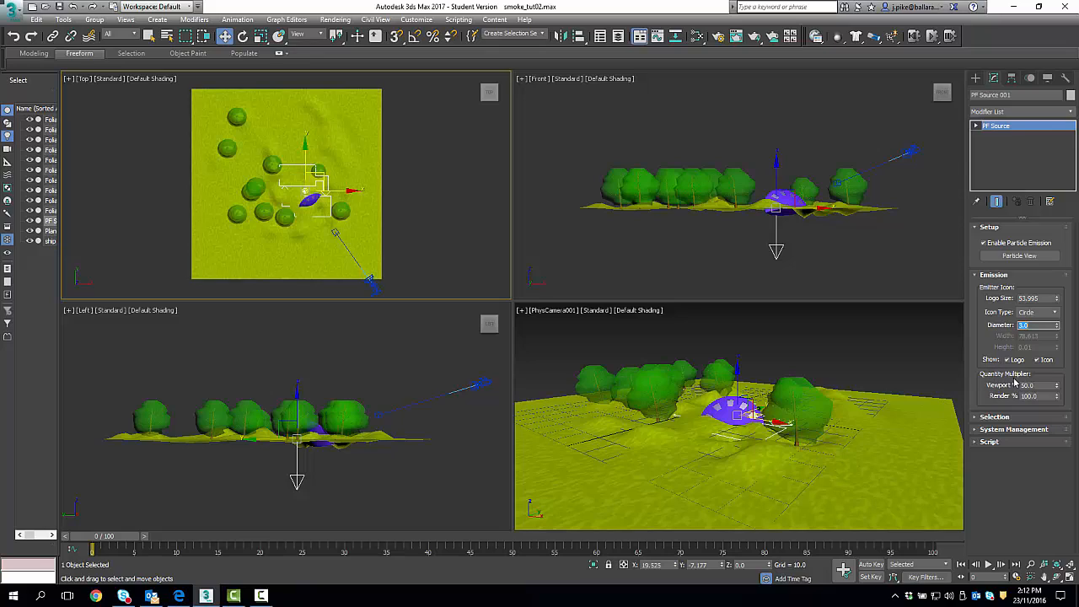
Set the emitter's viewport quantity multiplier to 100%.
key("Tab")
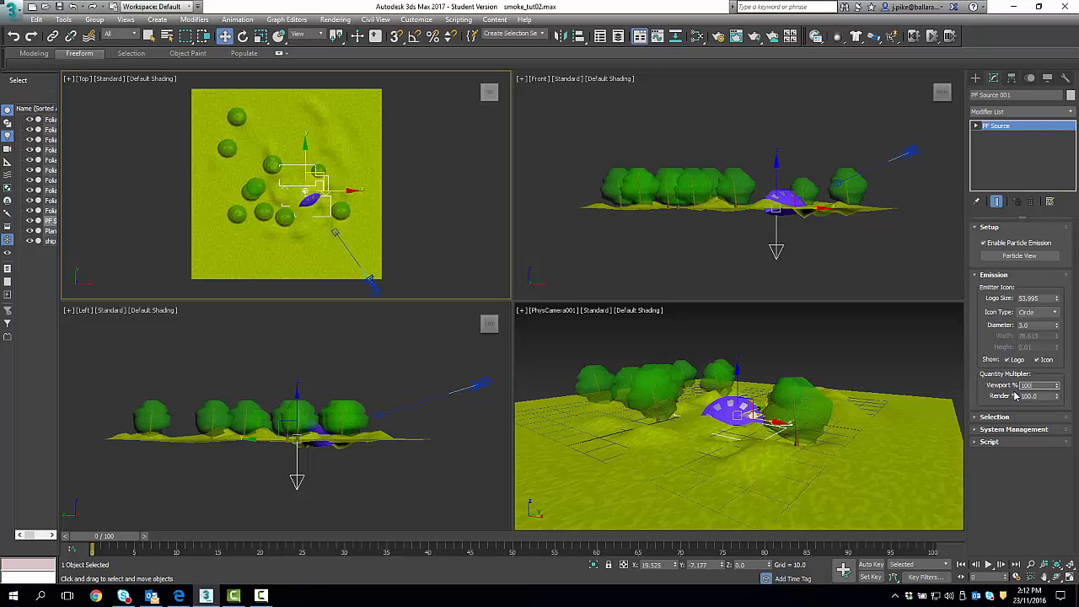
key("Return")
key("F10")
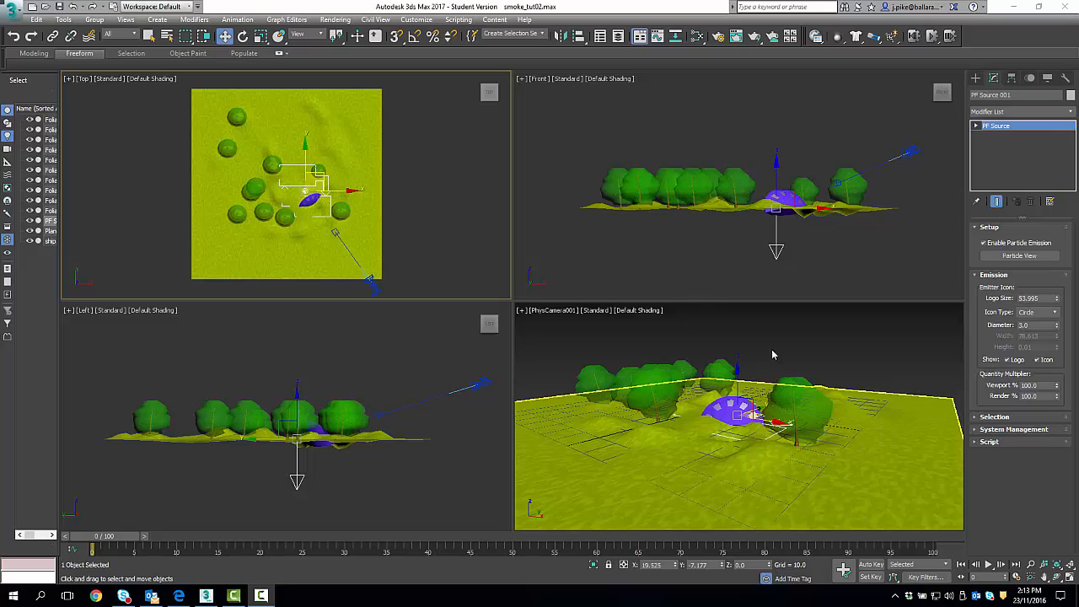
Switch the PhysCamera001 viewport to the Perspective view.
left_click(551, 312)
left_click(551, 311)
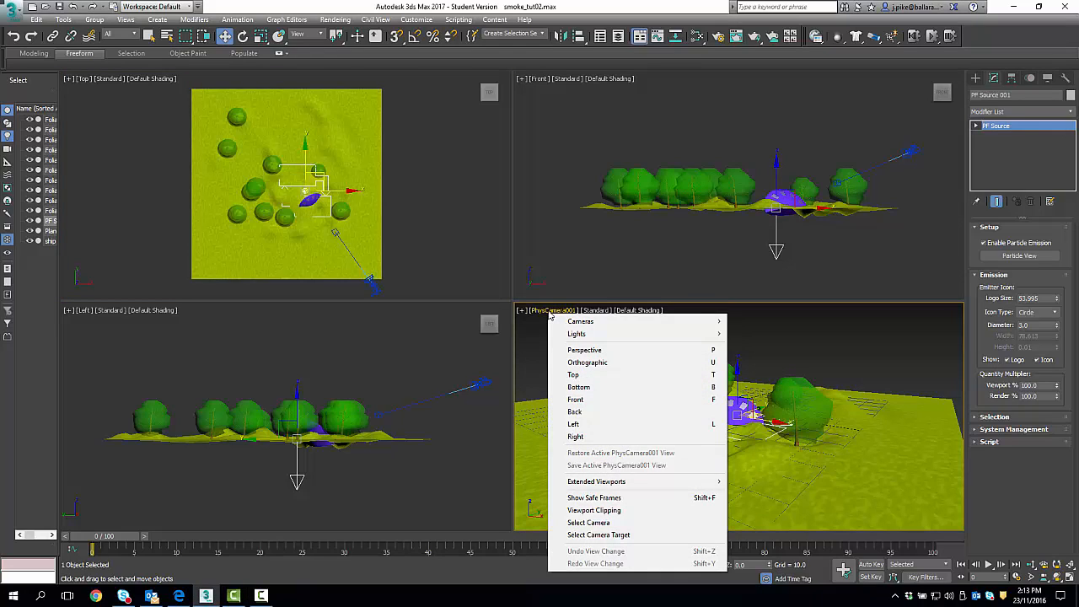
left_click(582, 350)
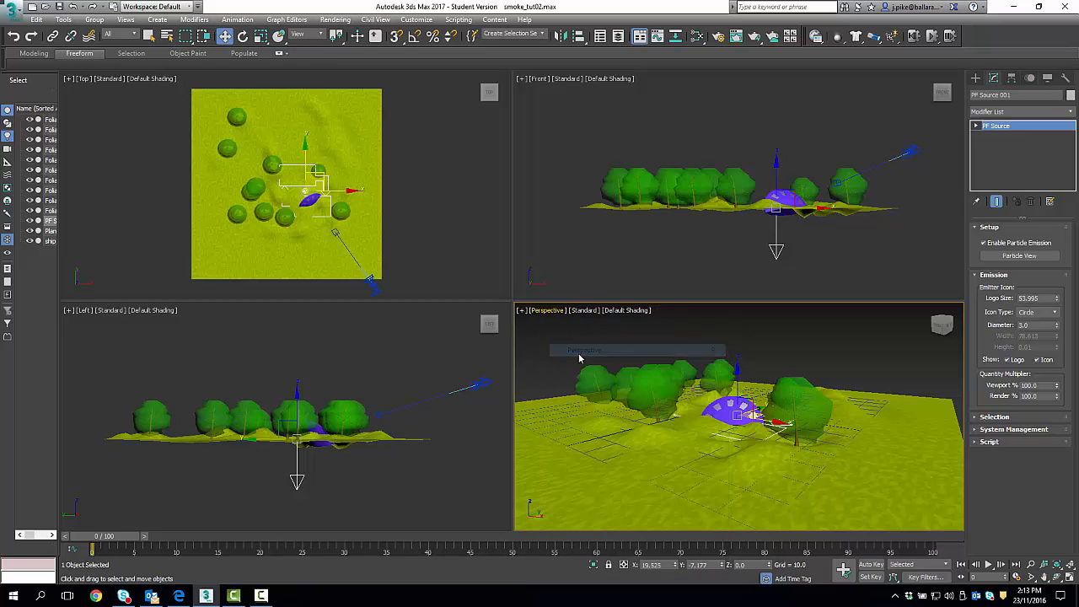
Move the emitter slightly along X to about 22.8, close beside the purple ship.
scroll(742, 431, "up", 8)
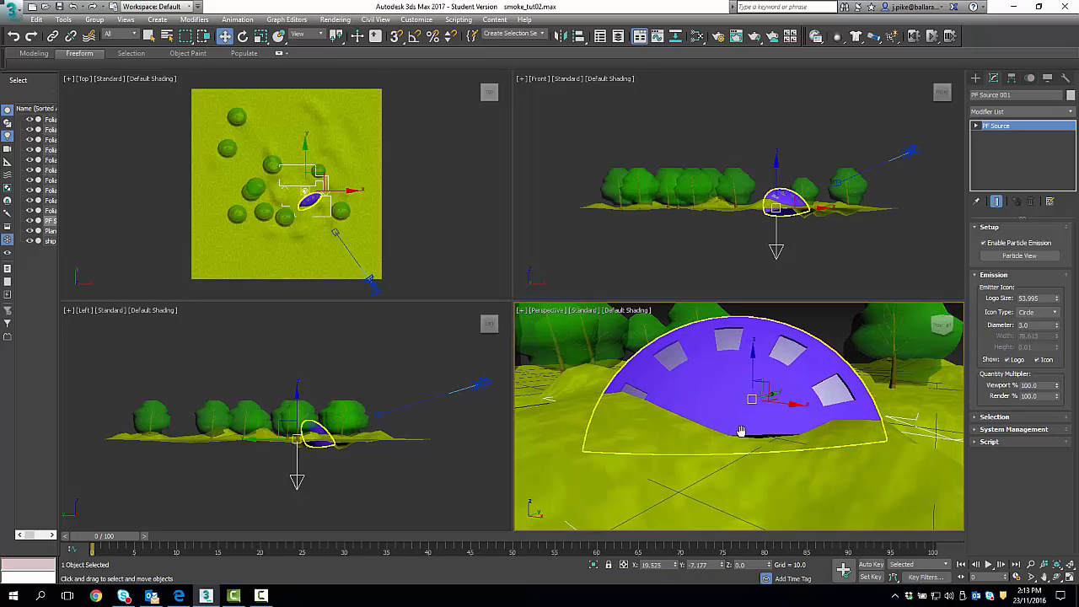
scroll(742, 431, "up", 4)
scroll(751, 437, "up", 4)
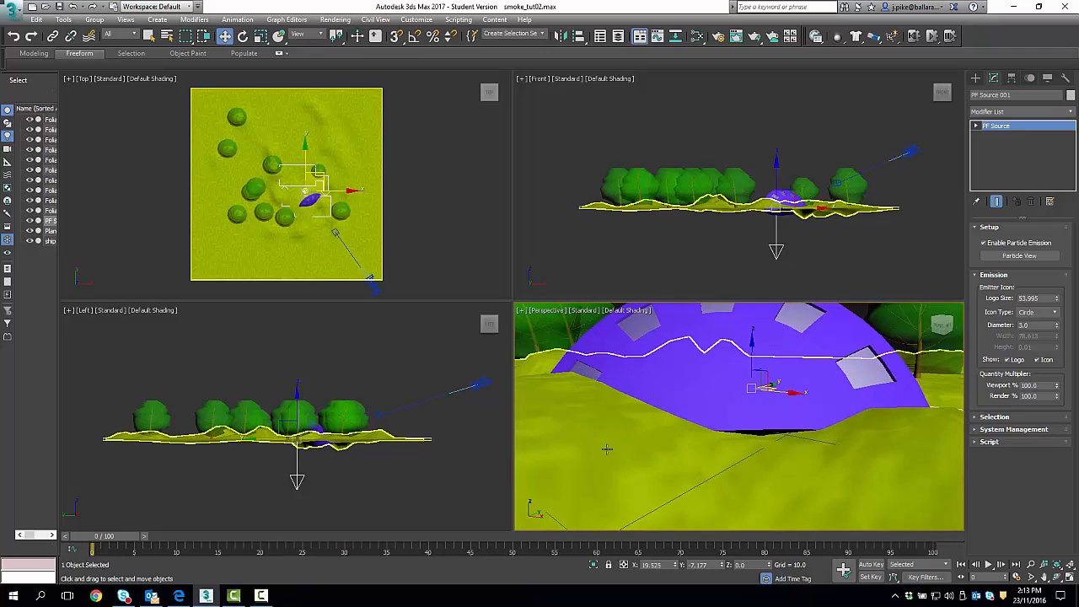
middle_click_drag(608, 449, 768, 459, "alt")
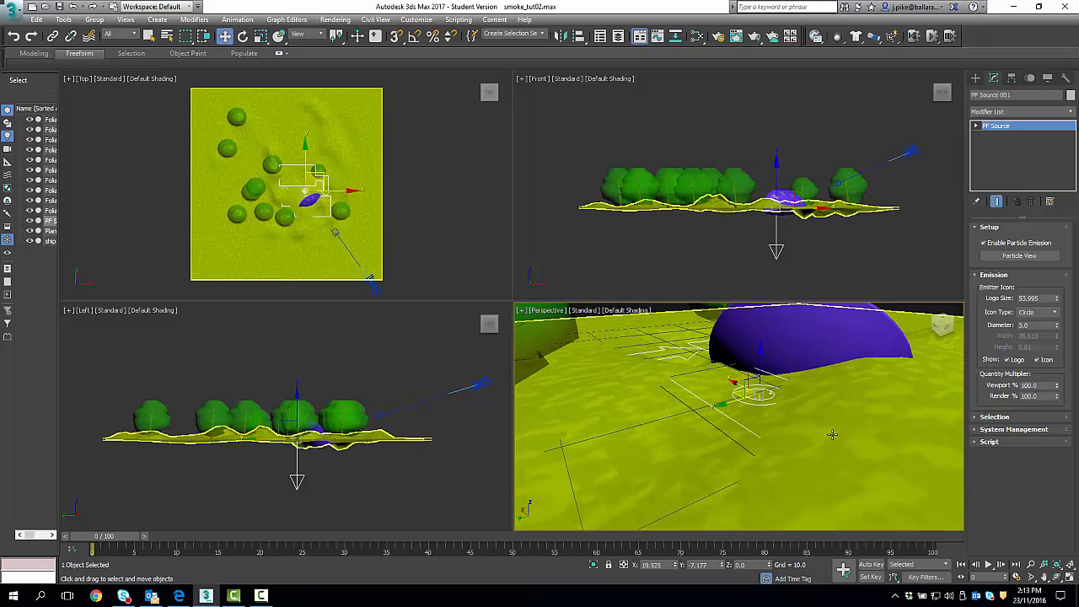
scroll(832, 435, "up", 2)
left_click_drag(780, 402, 757, 387)
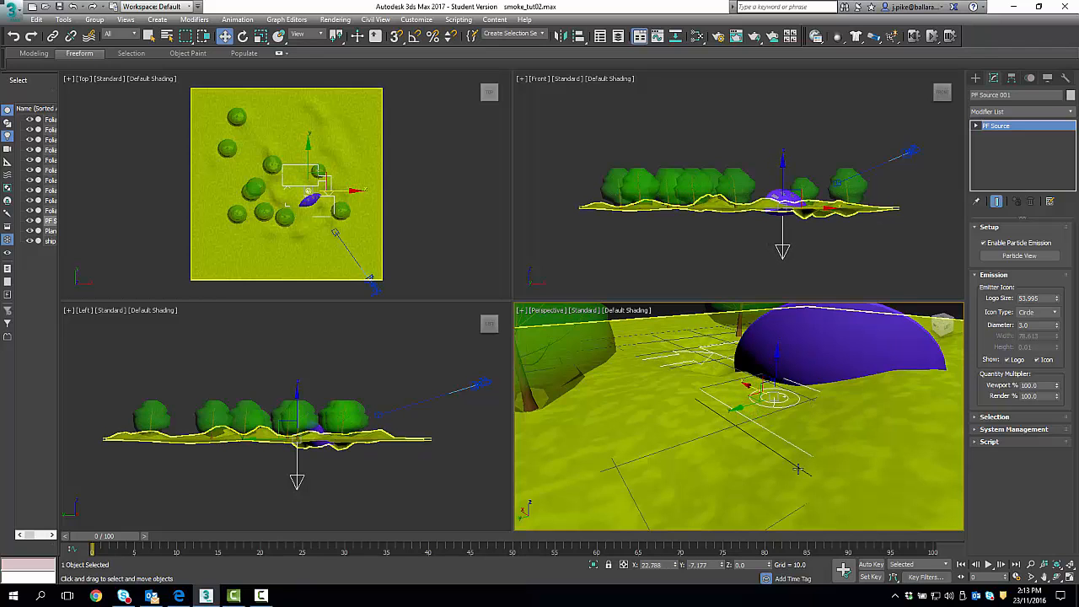
middle_click_drag(795, 445, 847, 476)
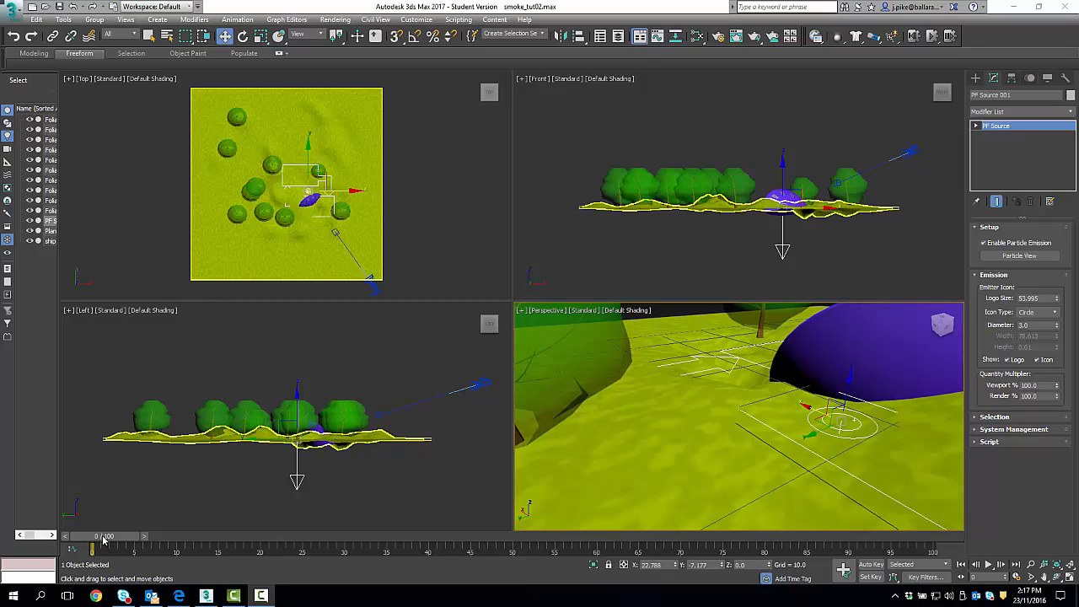
Scrub the timeline from frame 0 and back to check which way the particles are emitted.
left_click_drag(103, 540, 326, 527)
left_click_drag(434, 536, 80, 548)
key("w")
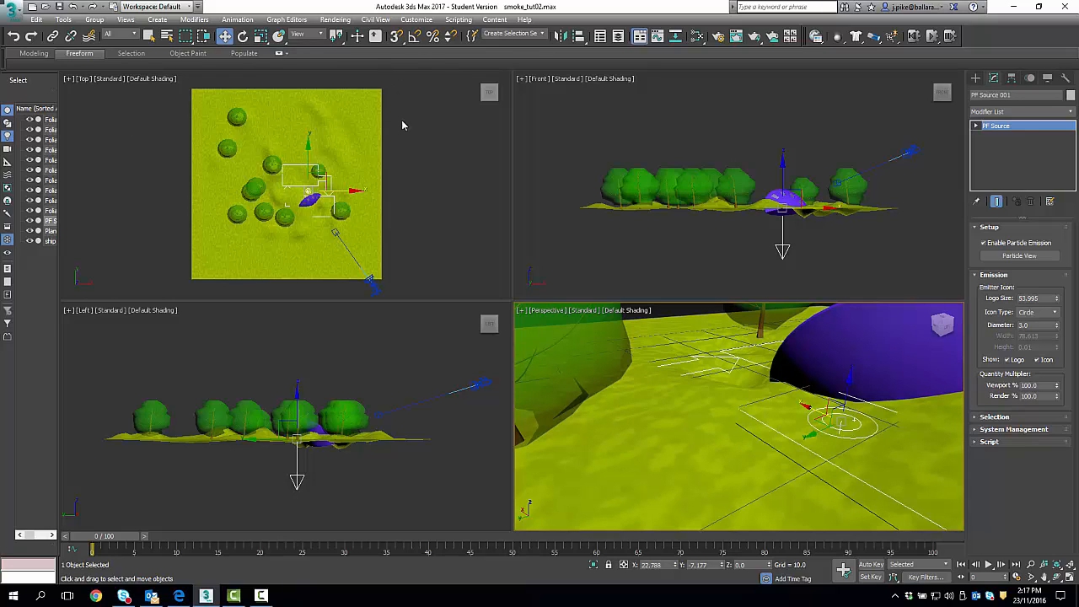
Rotate the emitter 180° about X with angle snap on so its arrow points upward, and scrub the timeline to preview it.
left_click(414, 37)
key("e")
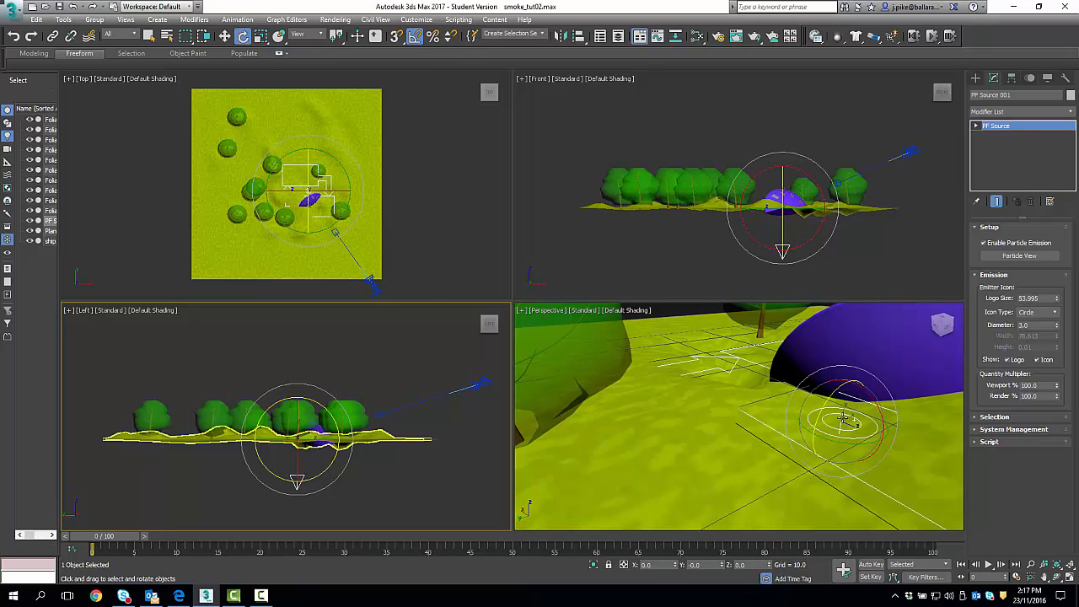
middle_click_drag(798, 408, 757, 412, "alt")
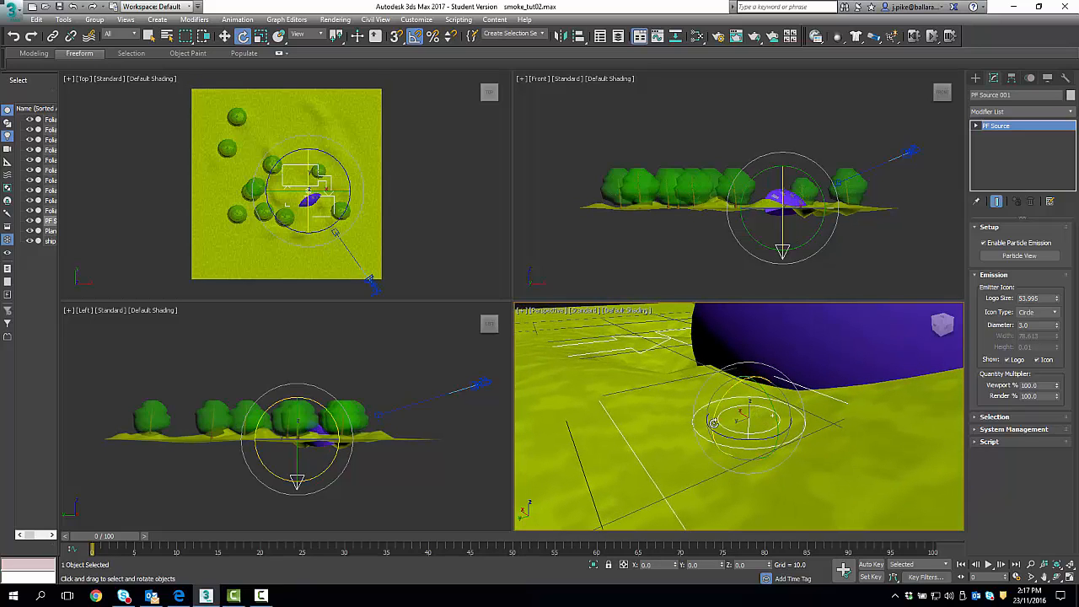
left_click_drag(727, 384, 768, 331)
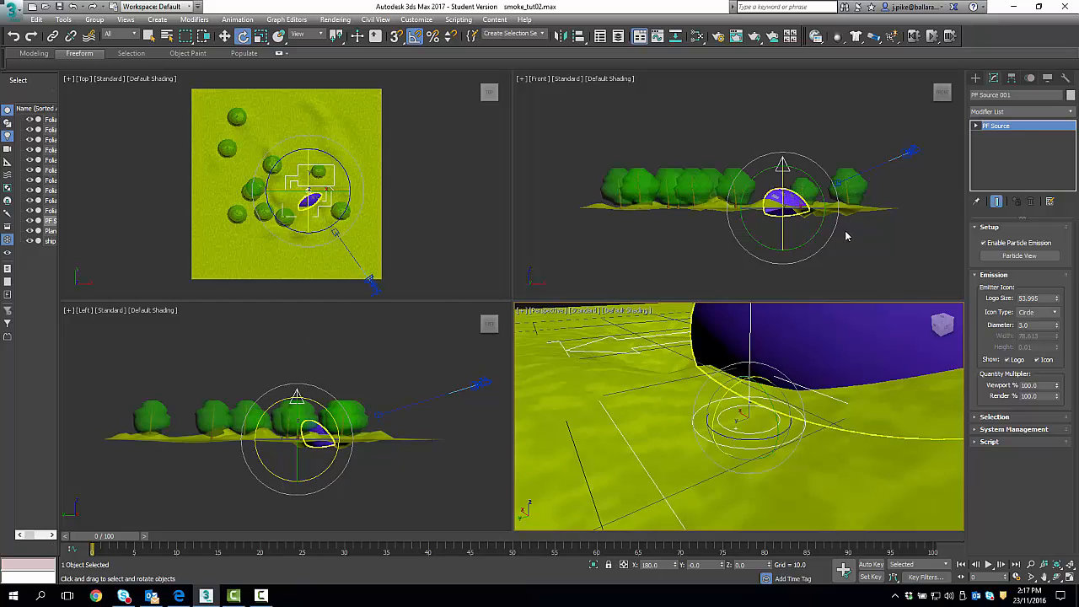
key("w")
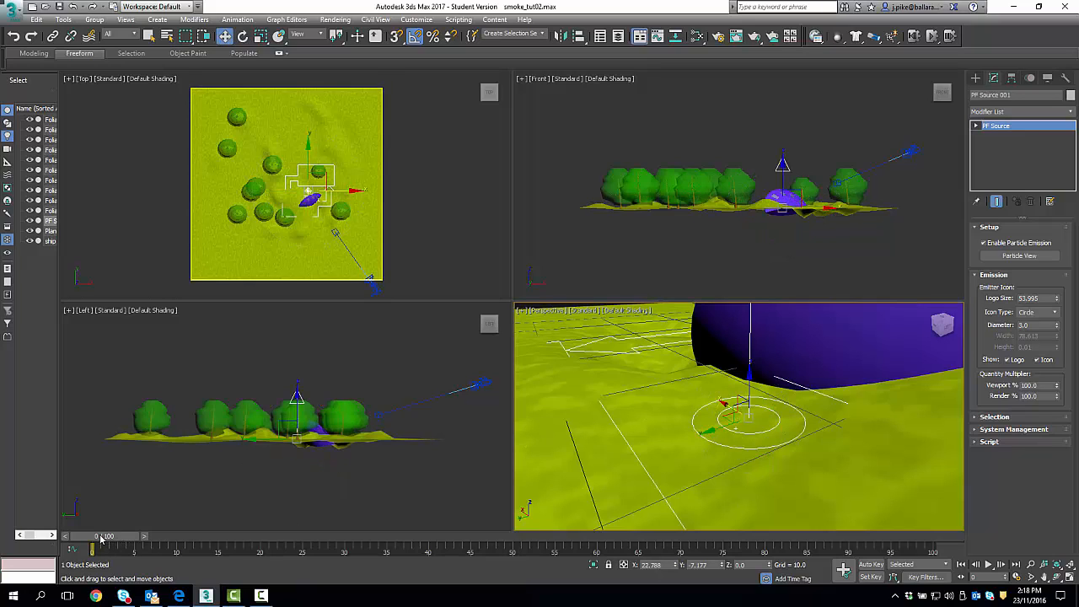
left_click_drag(99, 540, 232, 523)
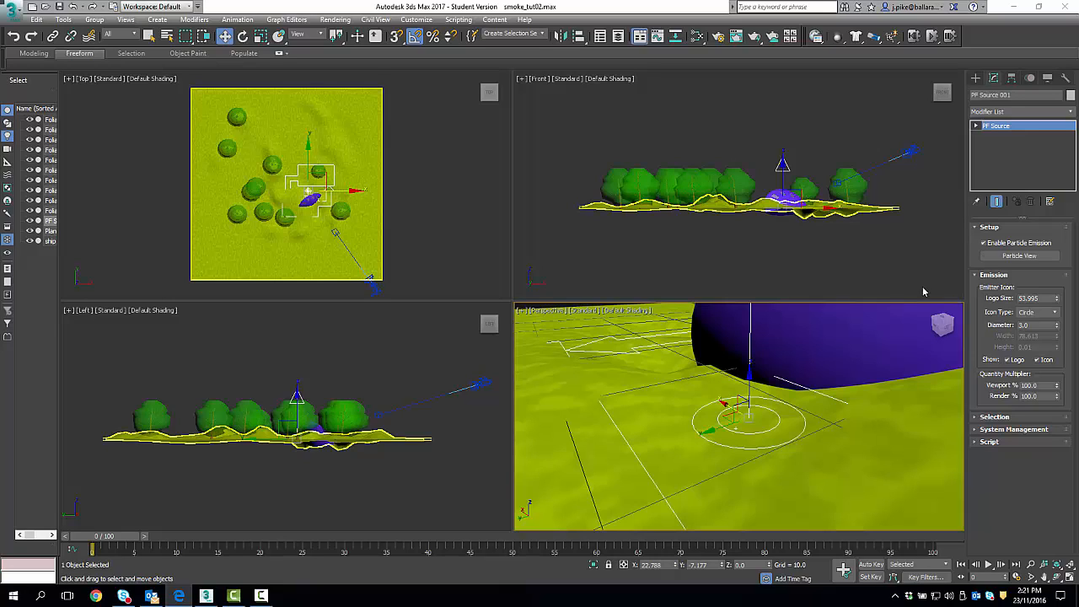
Open Particle View for the emitter, show the Birth 001 settings, and move the window clear of the Perspective viewport.
left_click(1018, 257)
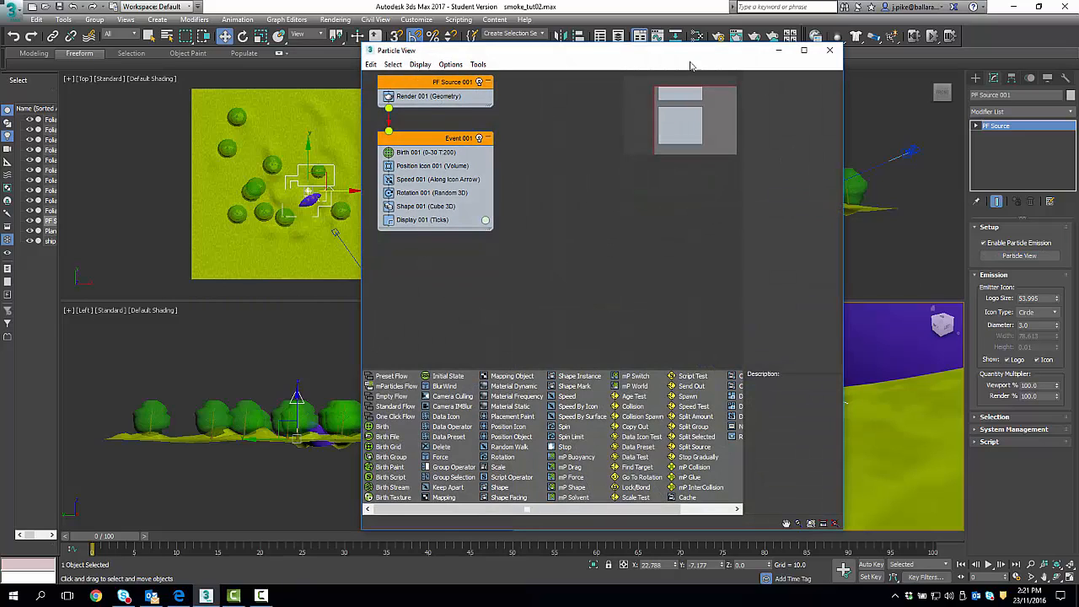
left_click_drag(664, 55, 641, 7)
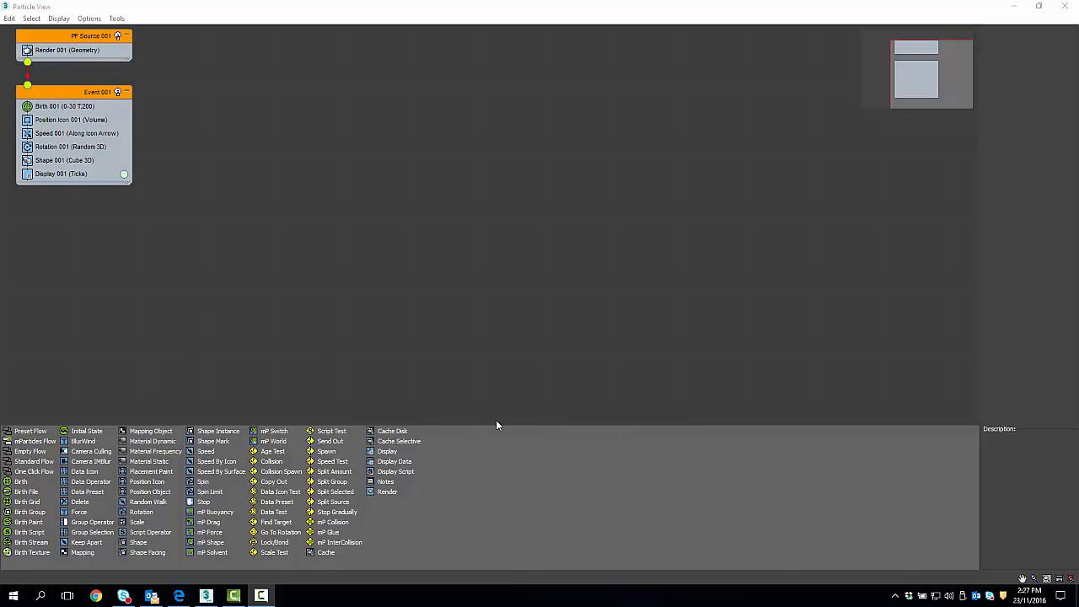
left_click(85, 110)
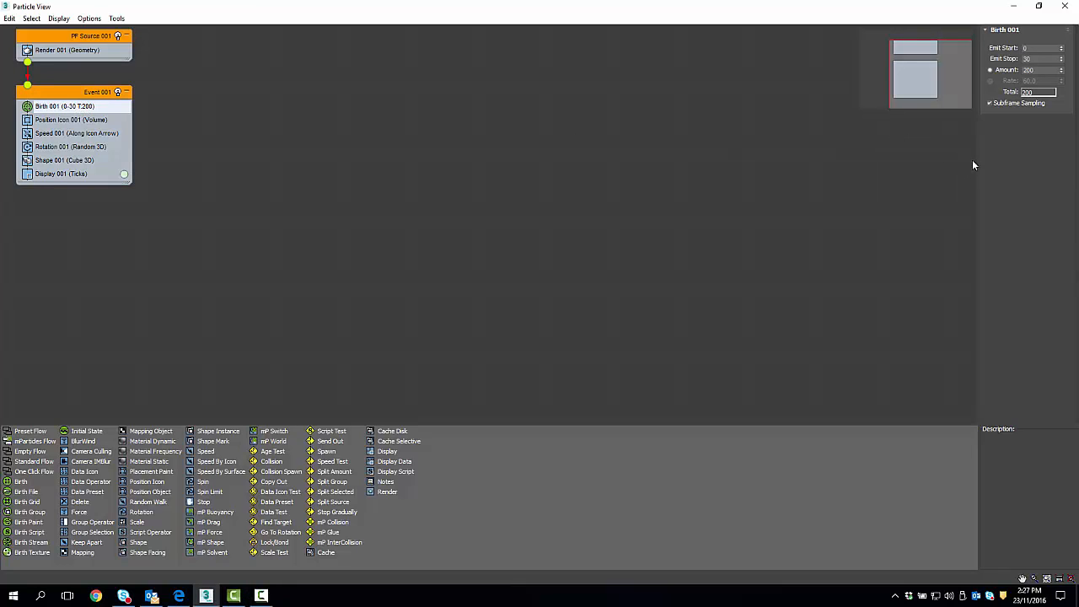
left_click(1038, 7)
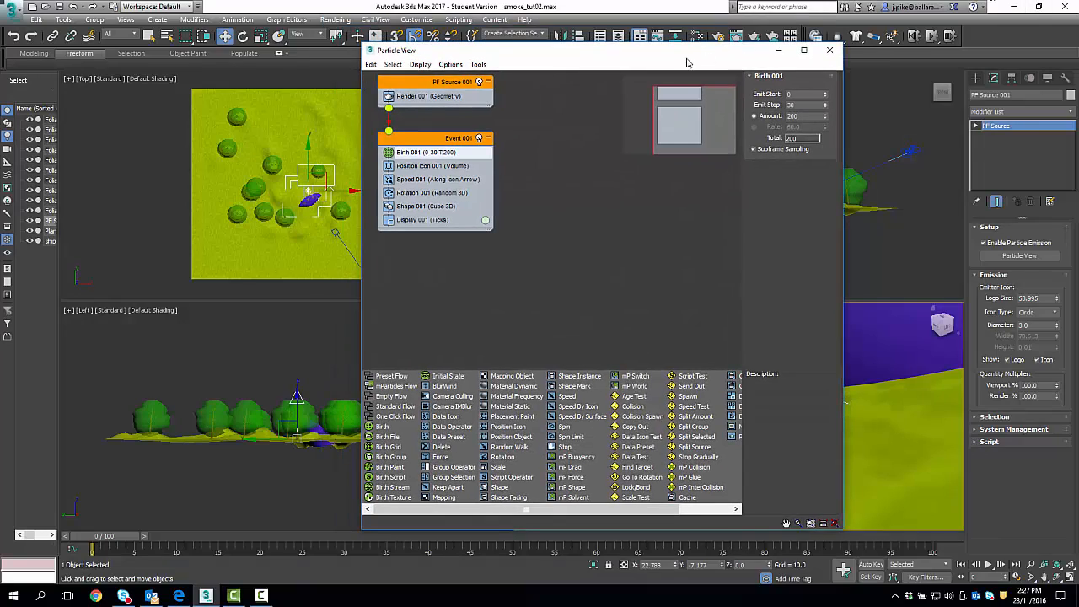
left_click_drag(674, 61, 488, 35)
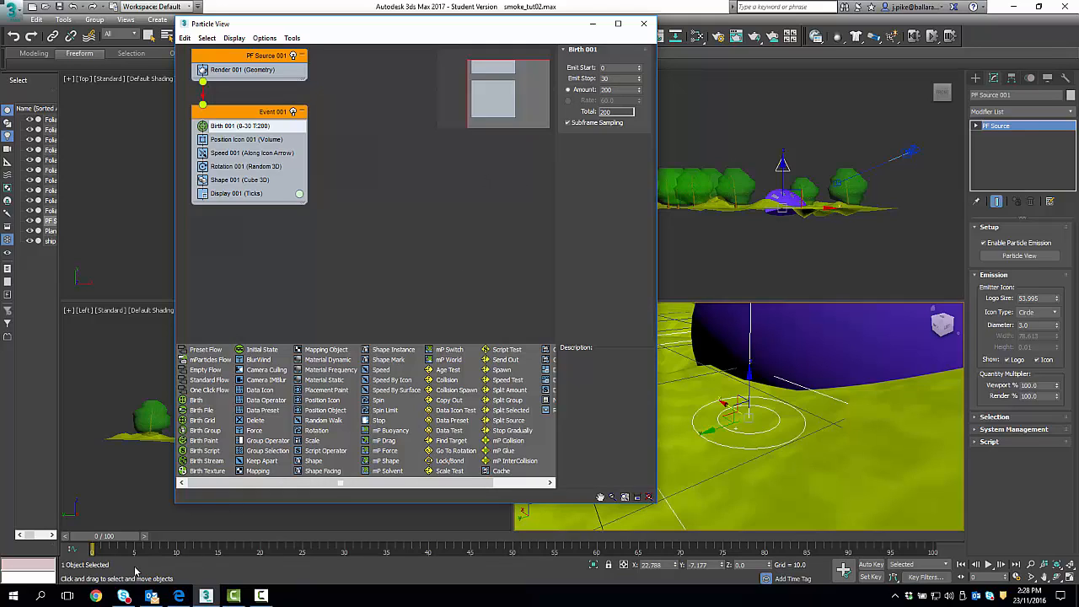
Set the Birth operator's Emit Start to -100 and Emit Stop to 300.
left_click_drag(104, 536, 32, 533)
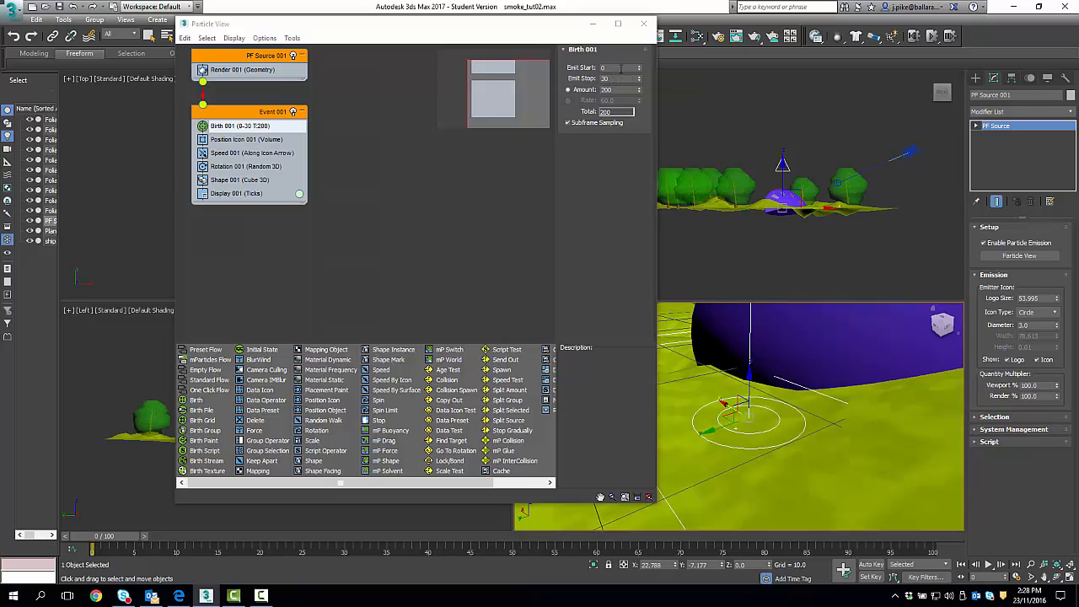
left_click(618, 68)
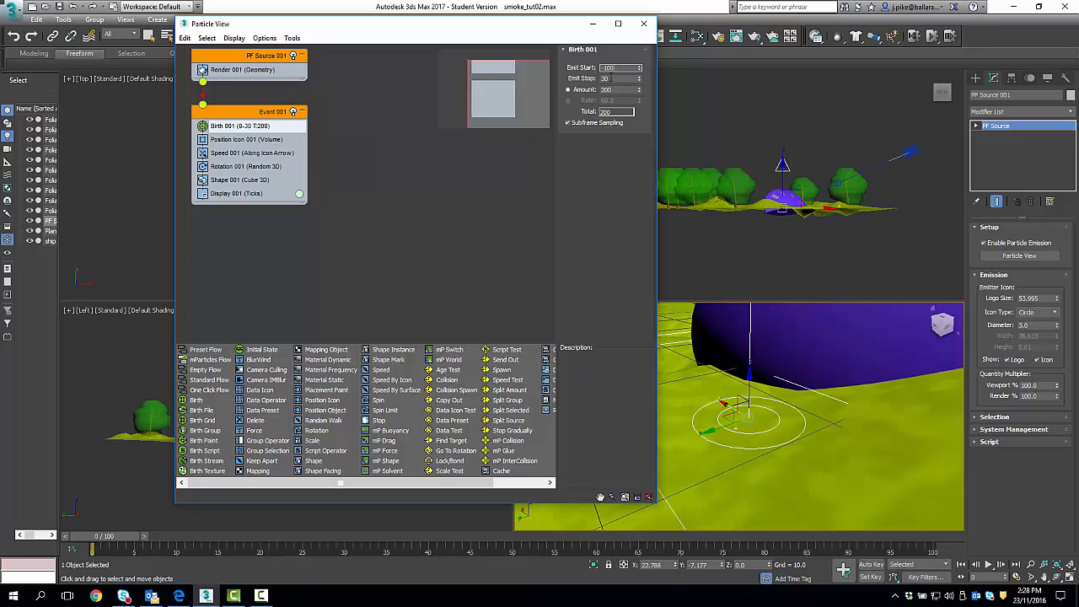
left_click(610, 78)
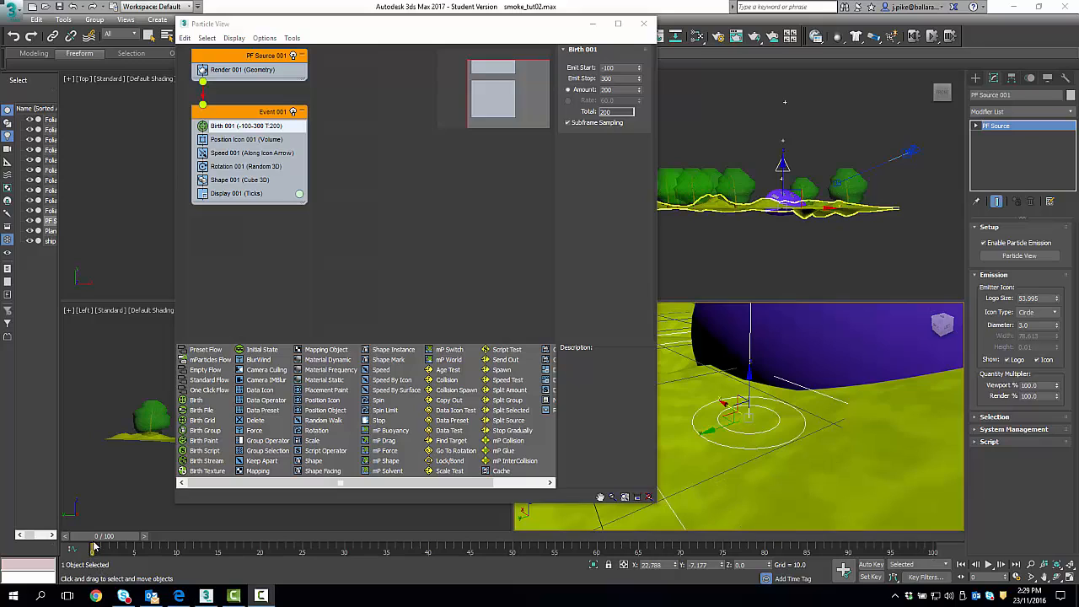
Set the Birth operator's Amount to 2000, play the animation to check the particle flow, and return to frame 0.
mouse_move(93, 538)
left_mouse_down()
mouse_move(135, 537)
mouse_move(234, 497)
mouse_move(520, 508)
mouse_move(786, 487)
mouse_move(666, 516)
mouse_move(91, 558)
left_mouse_up()
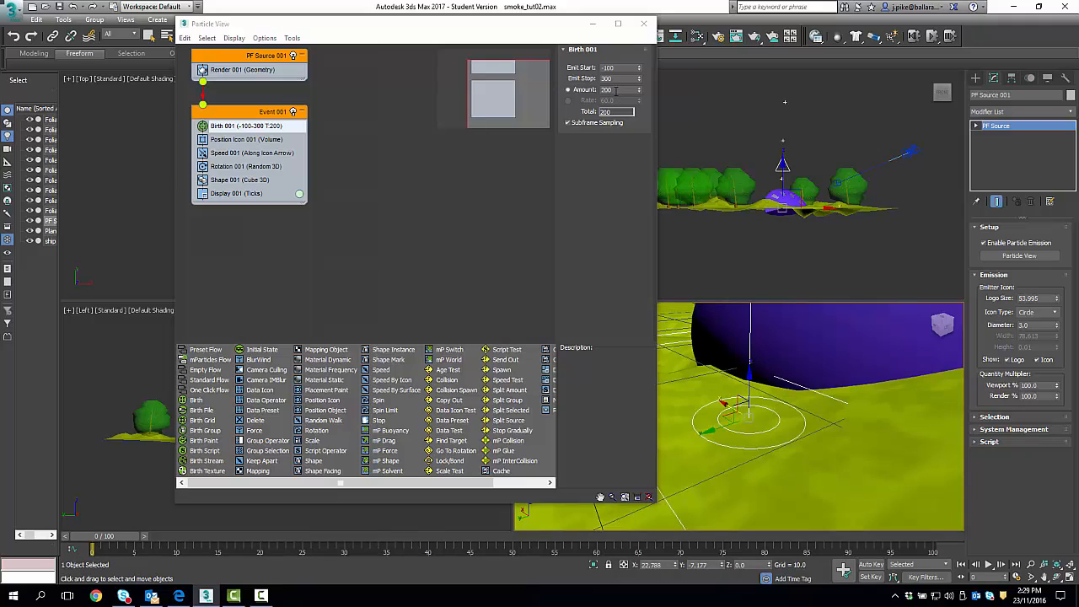
left_click(612, 91)
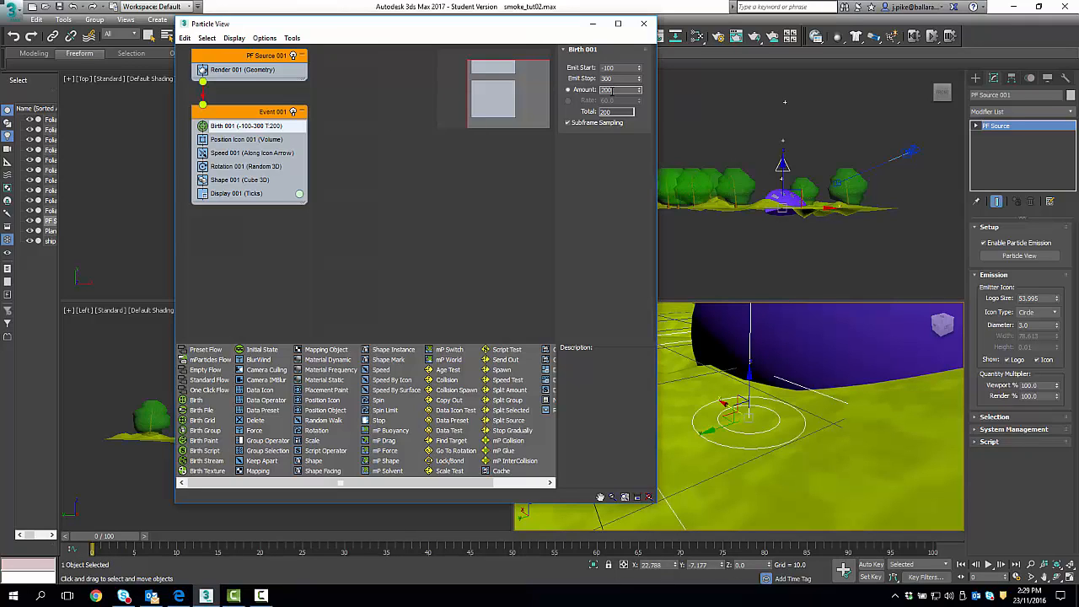
key("Return")
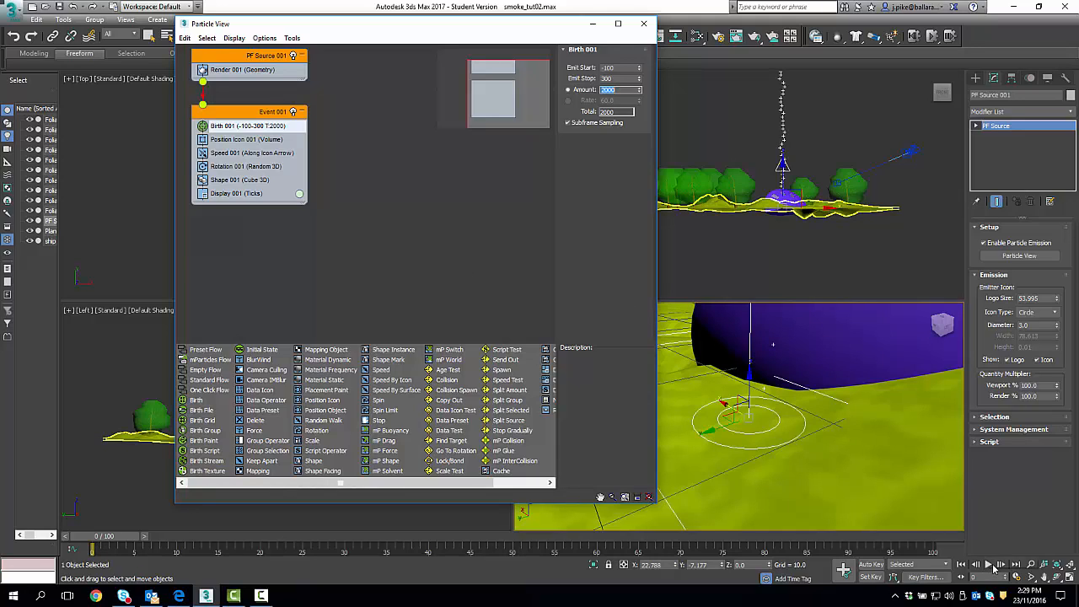
left_click(992, 565)
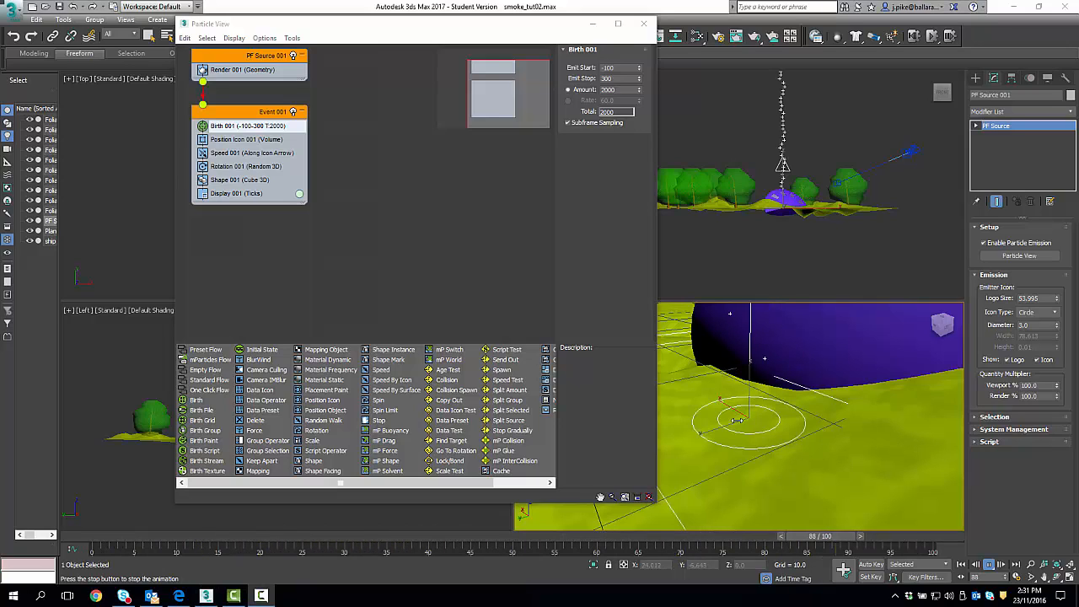
left_click(962, 565)
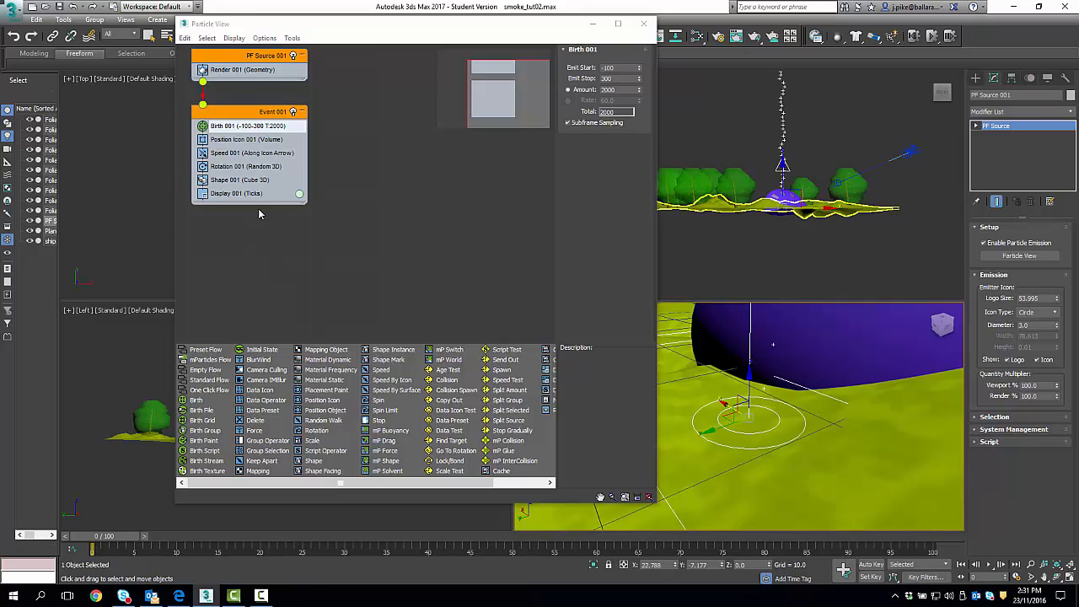
Set the Speed operator's speed to 6.0 and variation to 1.0, preview the animation, and return to frame 0.
left_click(229, 155)
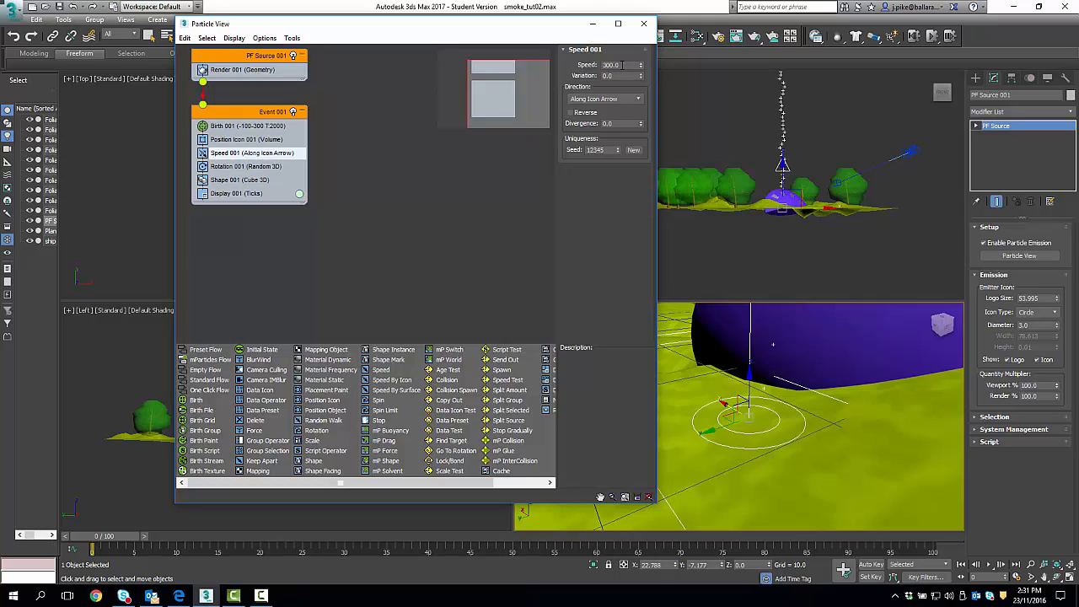
double_click(625, 65)
left_click(614, 75)
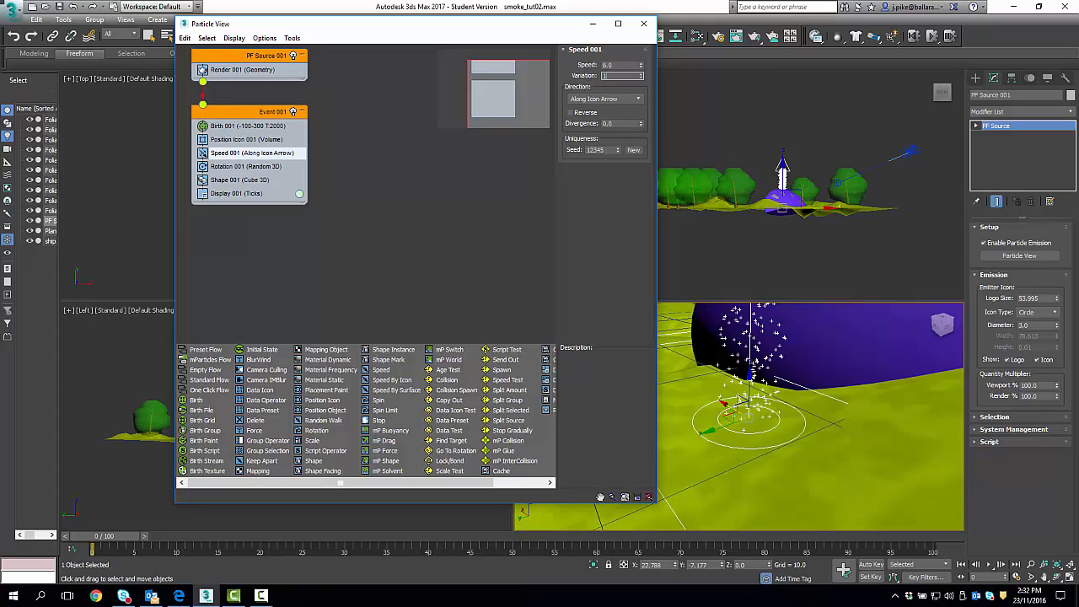
left_click(783, 169)
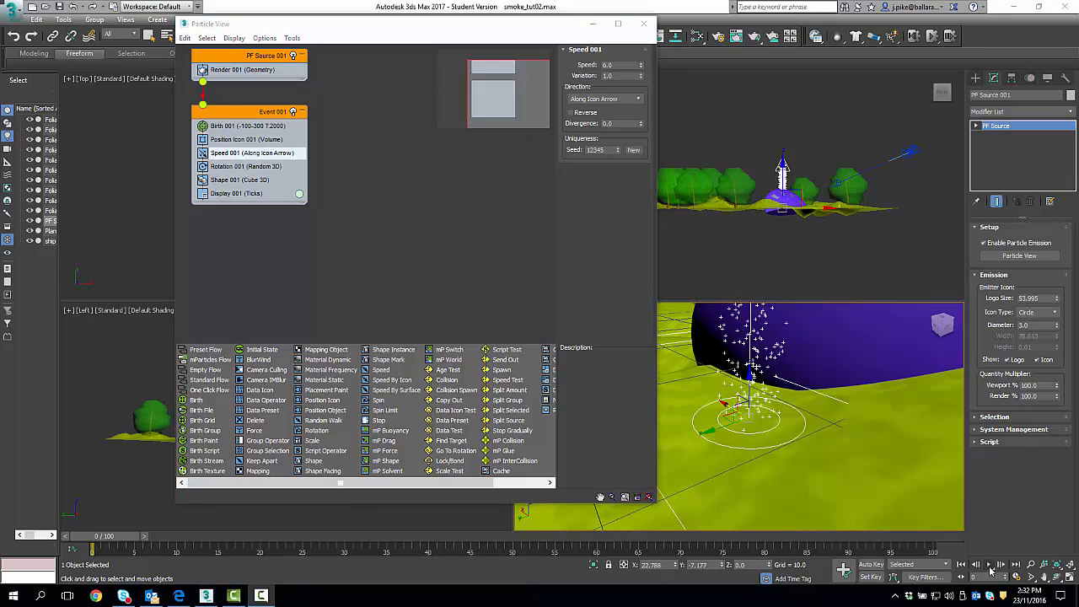
left_click(990, 566)
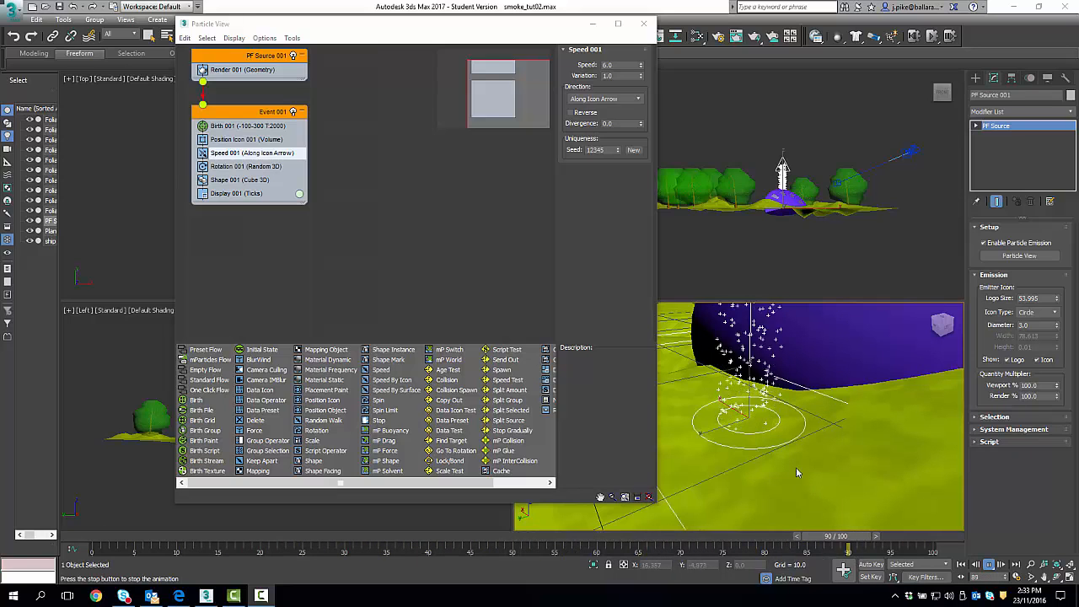
left_click(960, 565)
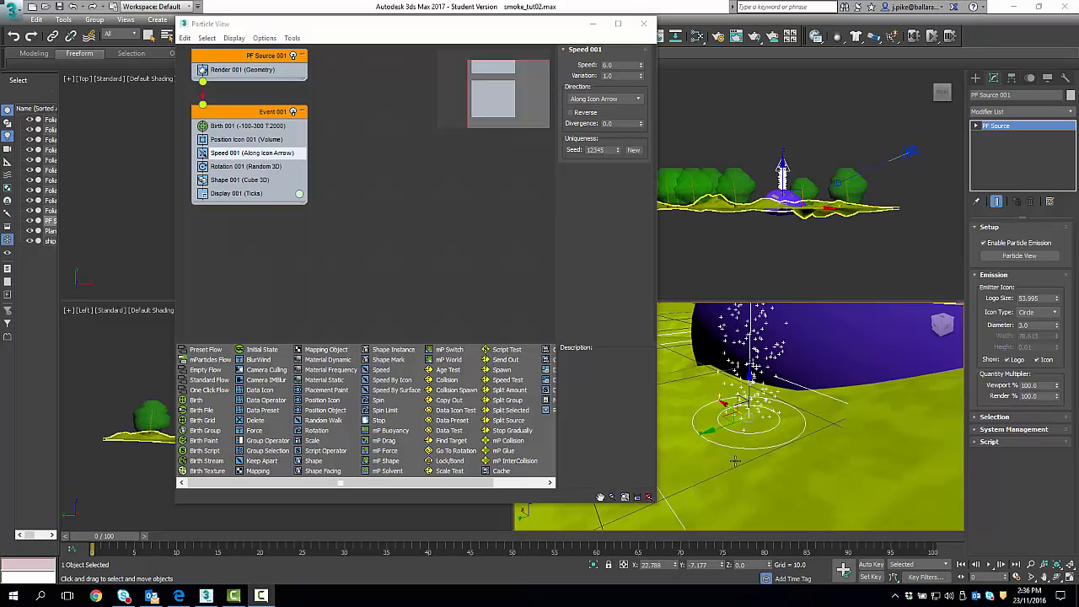
Move Particle View clear of the Perspective viewport and reframe that view on the whole ship and the particle column beside it.
left_click_drag(560, 25, 432, 35)
scroll(711, 393, "up", 3)
middle_click_drag(711, 393, 714, 470)
scroll(694, 435, "up", 3)
scroll(694, 435, "down", 8)
scroll(721, 462, "down", 3)
scroll(721, 463, "up", 3)
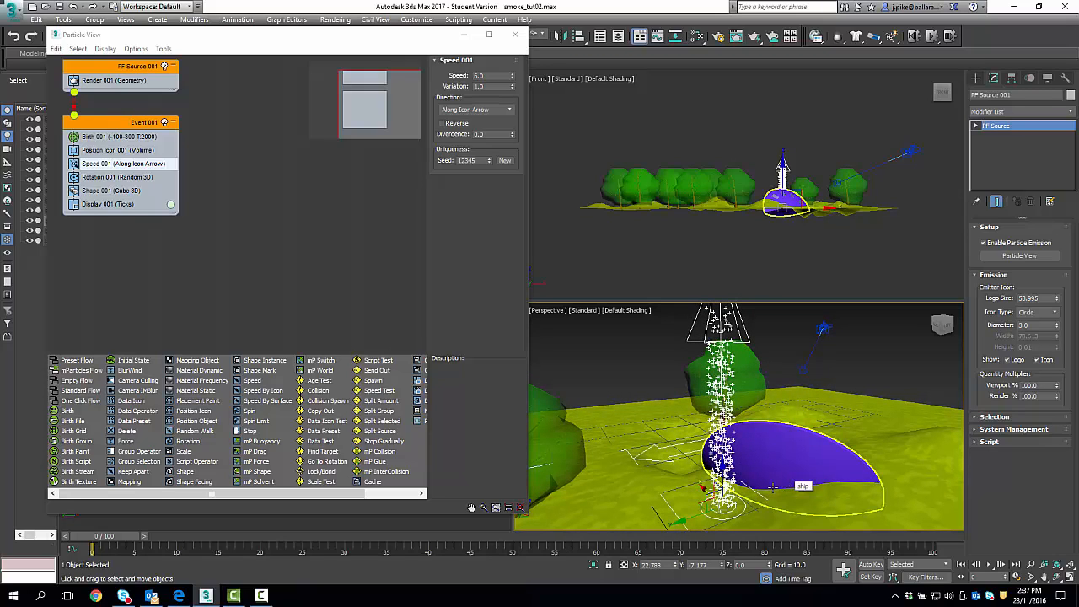
left_click(675, 418)
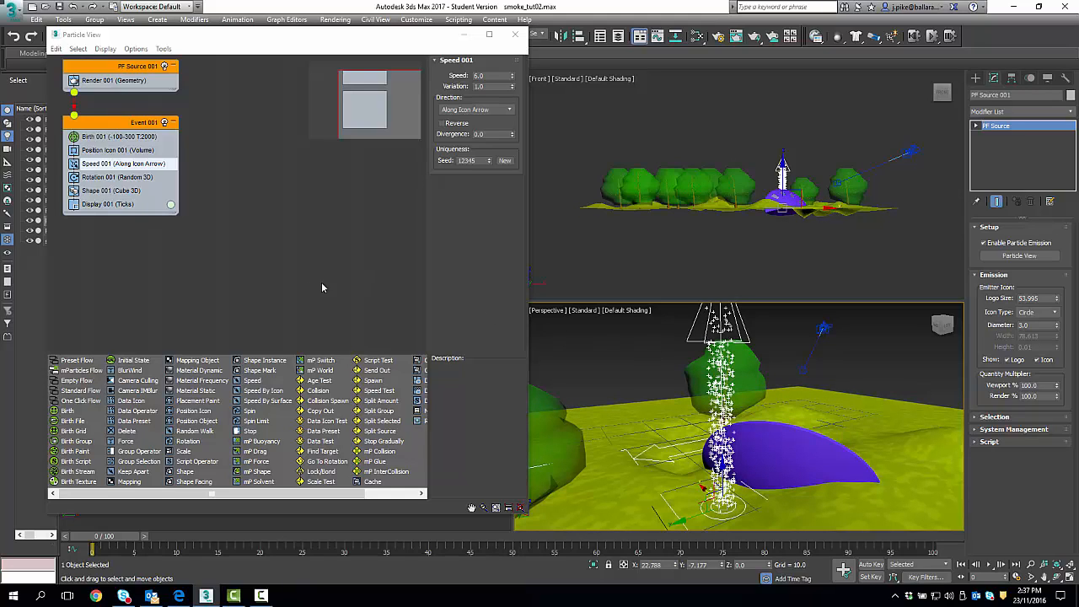
Set the Display operator's type to Geometry and its colour to blue with hue 167, saturation 220 and value 239.
left_click(98, 206)
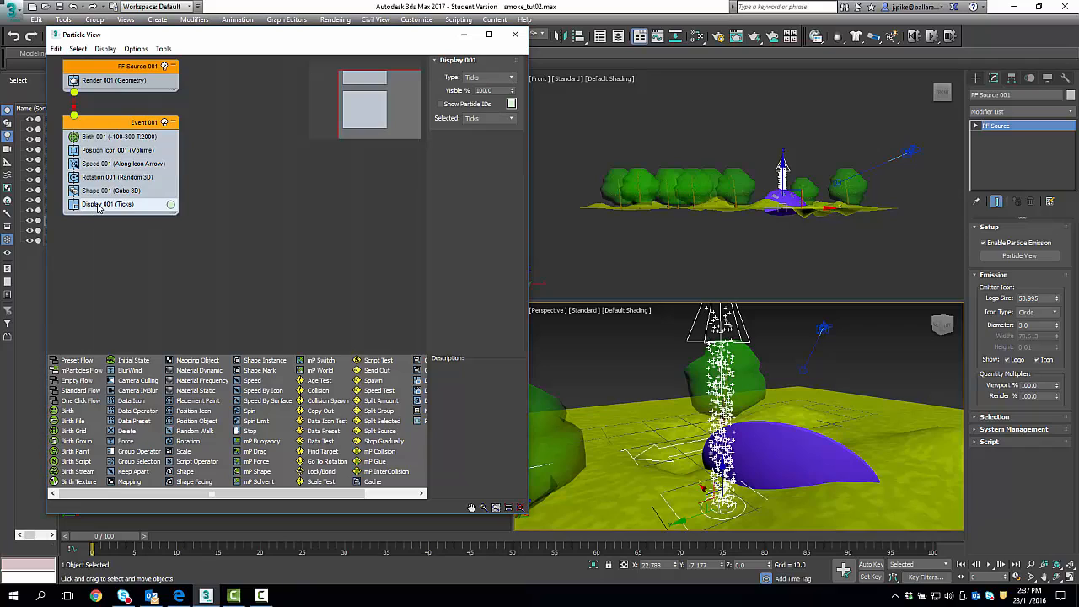
left_click(498, 77)
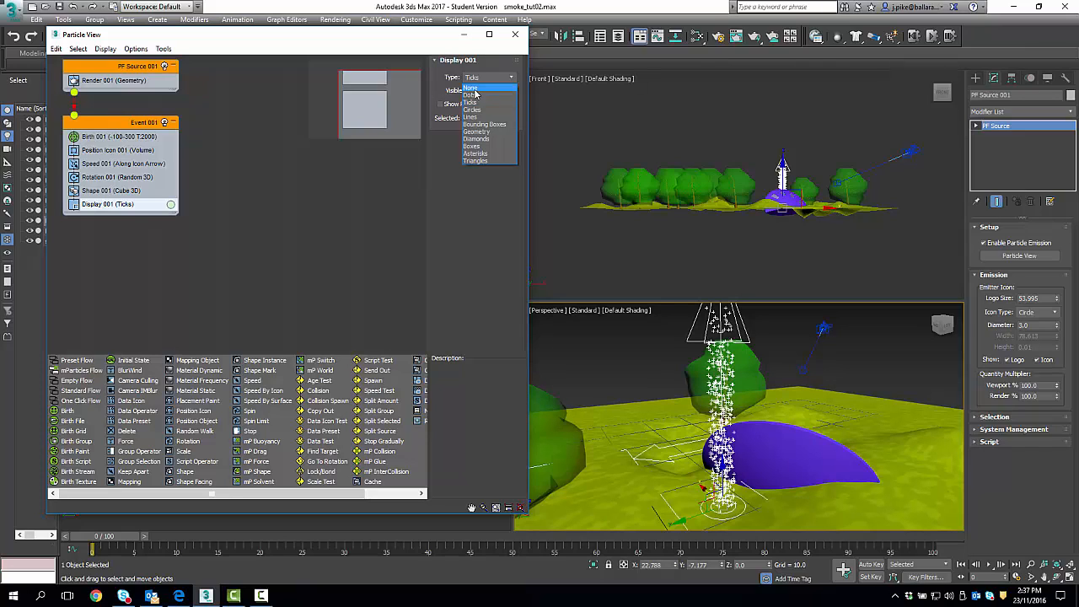
left_click(477, 133)
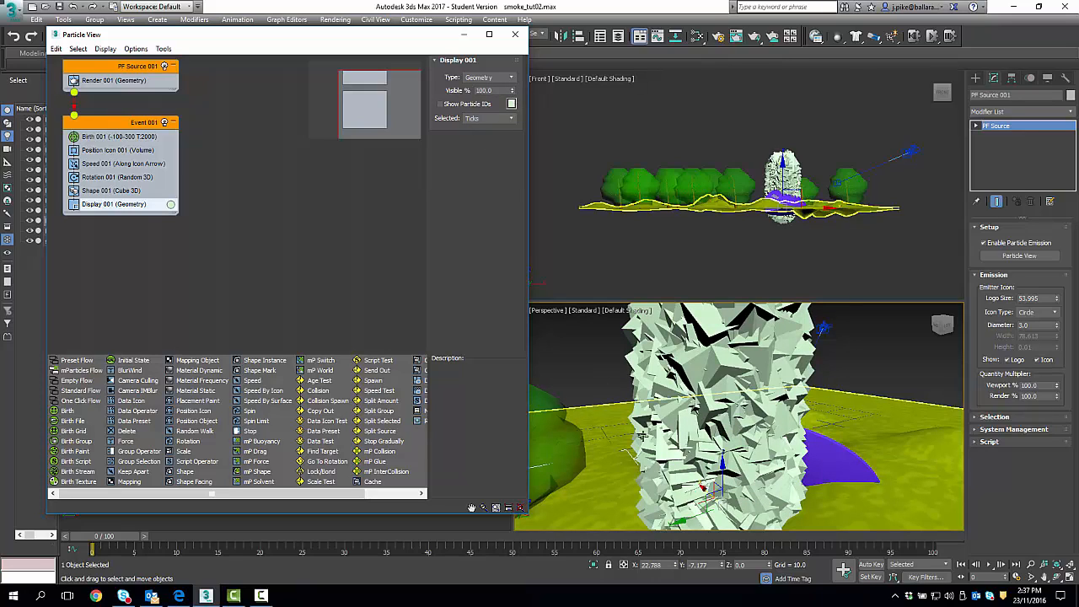
left_click(512, 104)
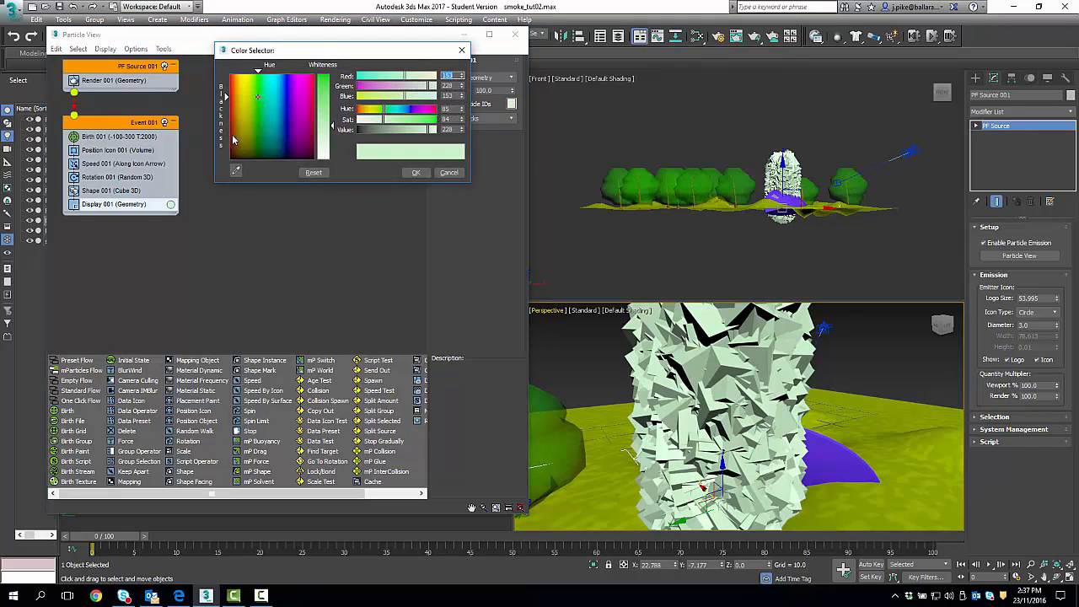
left_click(285, 87)
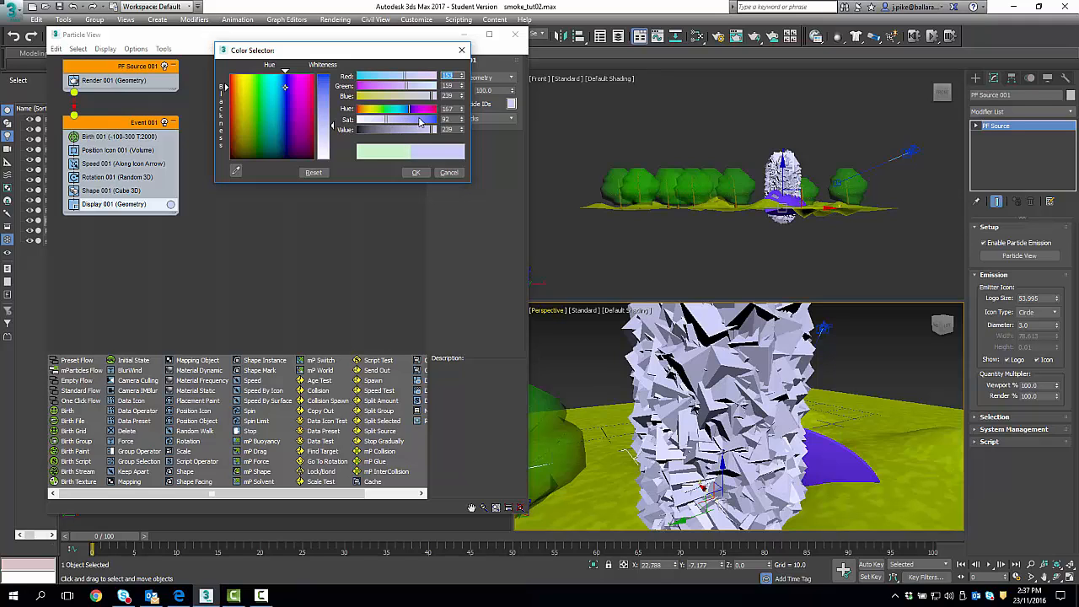
left_click_drag(385, 119, 424, 120)
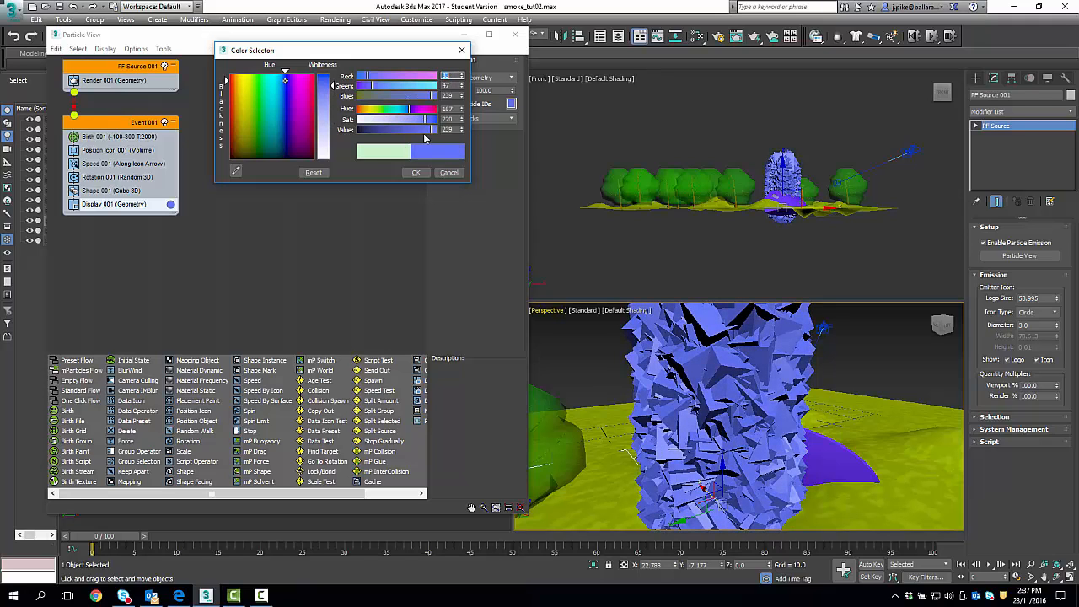
left_click(416, 173)
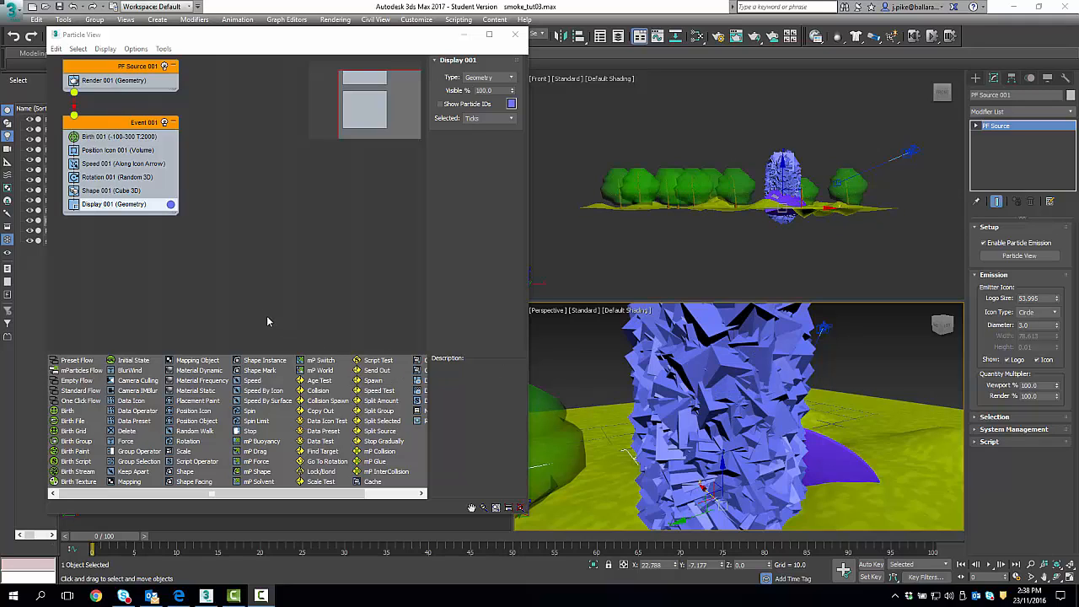
Set the Shape operator's cube size to 0.2 and scrub the timeline to frame 67 to preview the particles.
left_click(97, 193)
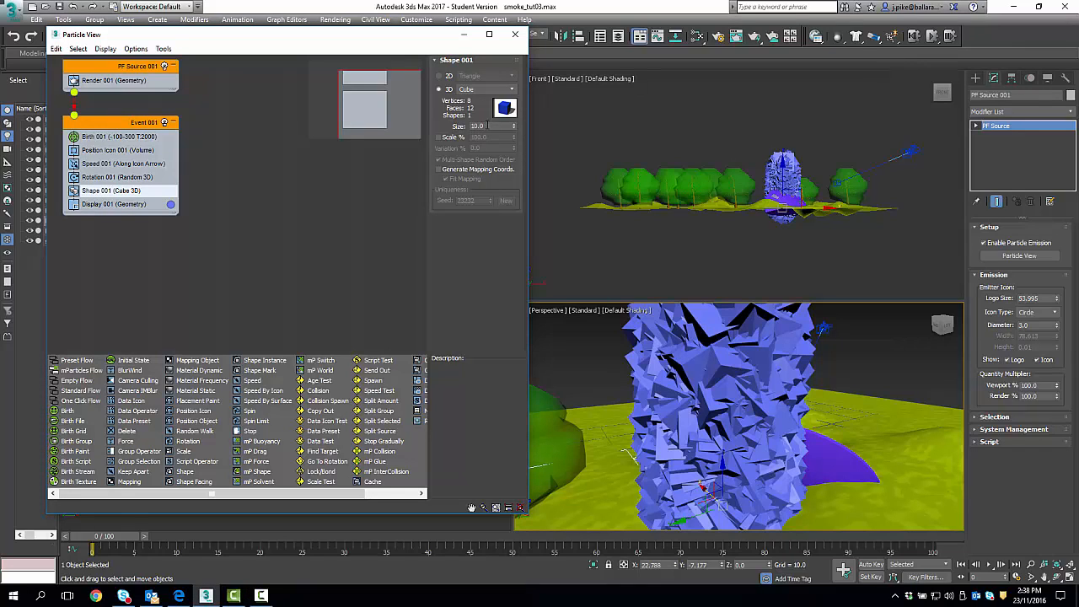
double_click(486, 125)
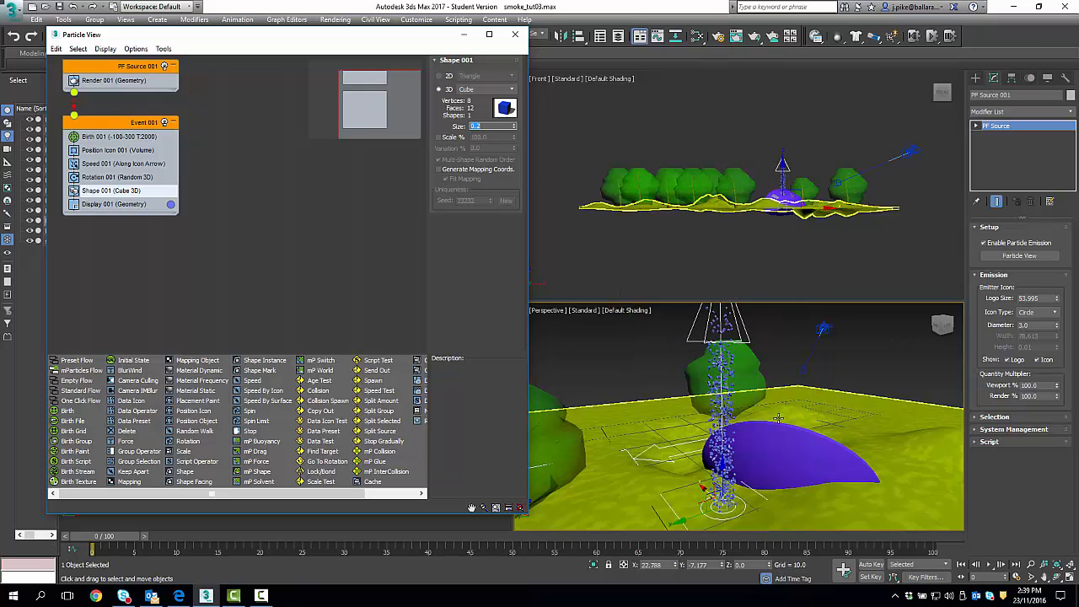
scroll(795, 471, "up", 3)
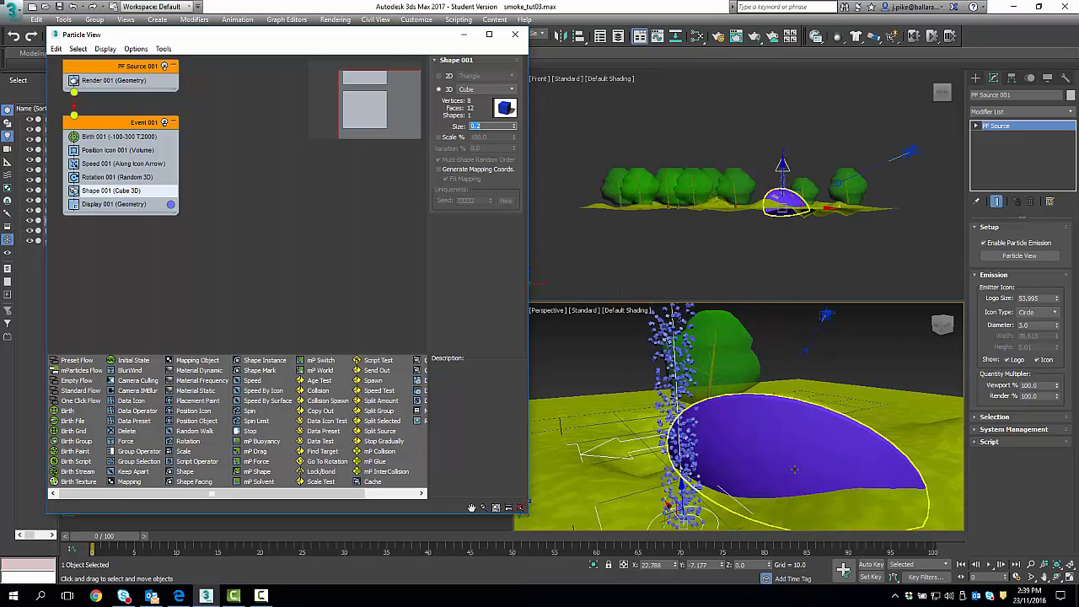
middle_click_drag(795, 469, 819, 463)
scroll(817, 452, "down", 3)
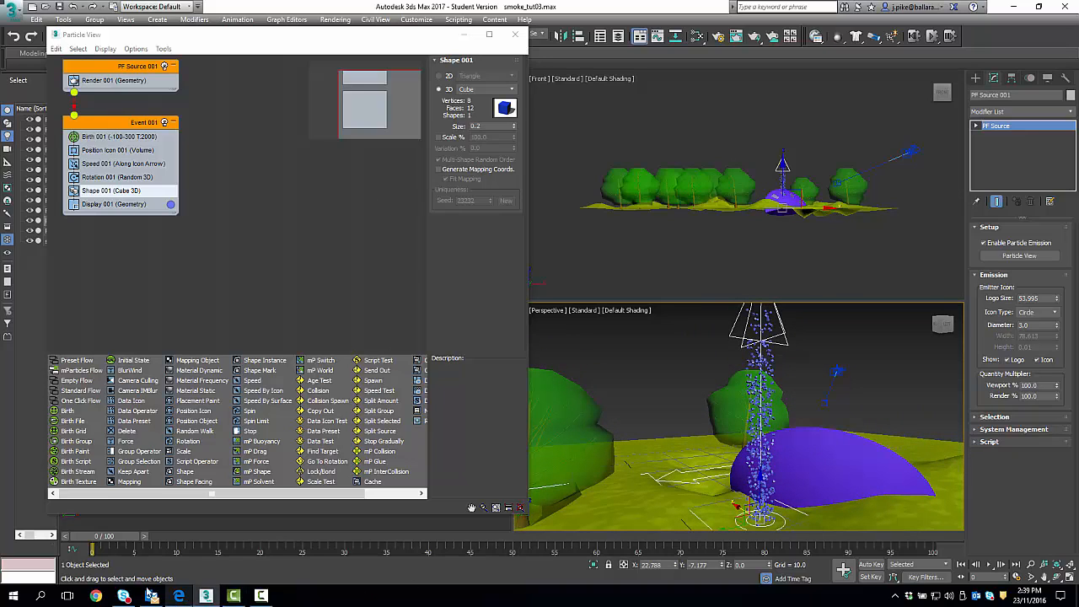
left_click_drag(106, 541, 447, 541)
left_click_drag(533, 536, 656, 527)
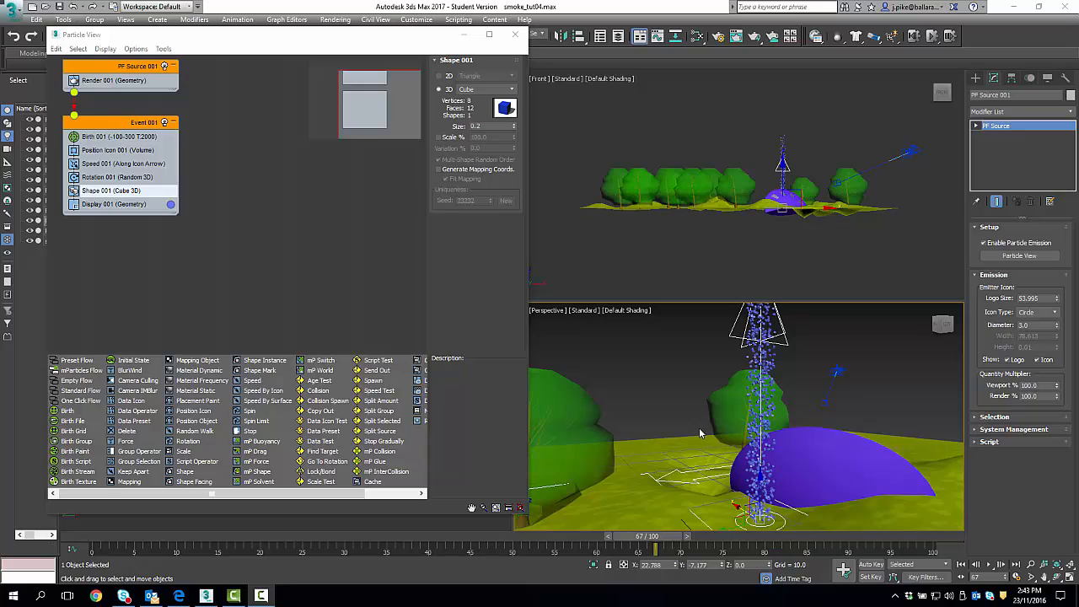
Minimize Particle View to start a Wind force, and switch the Top viewport's shading to wireframe.
left_click(463, 35)
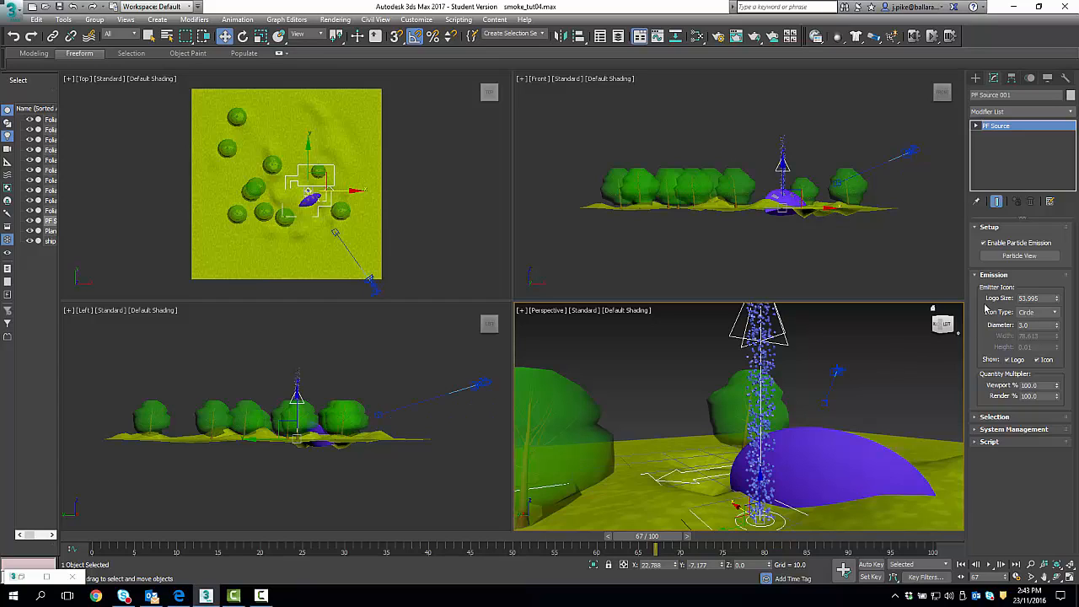
left_click(977, 78)
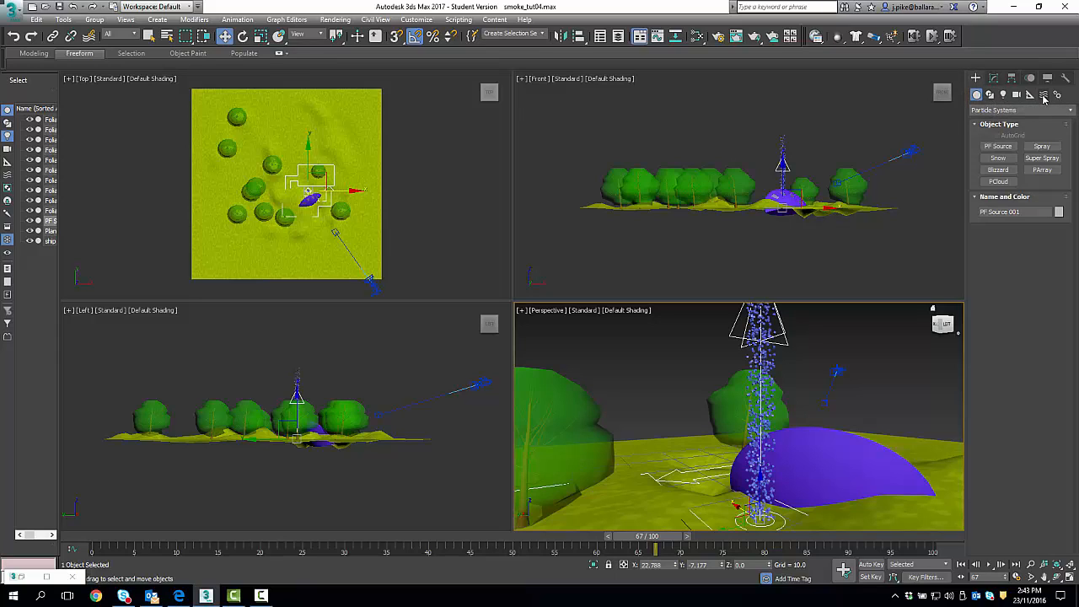
left_click(1044, 96)
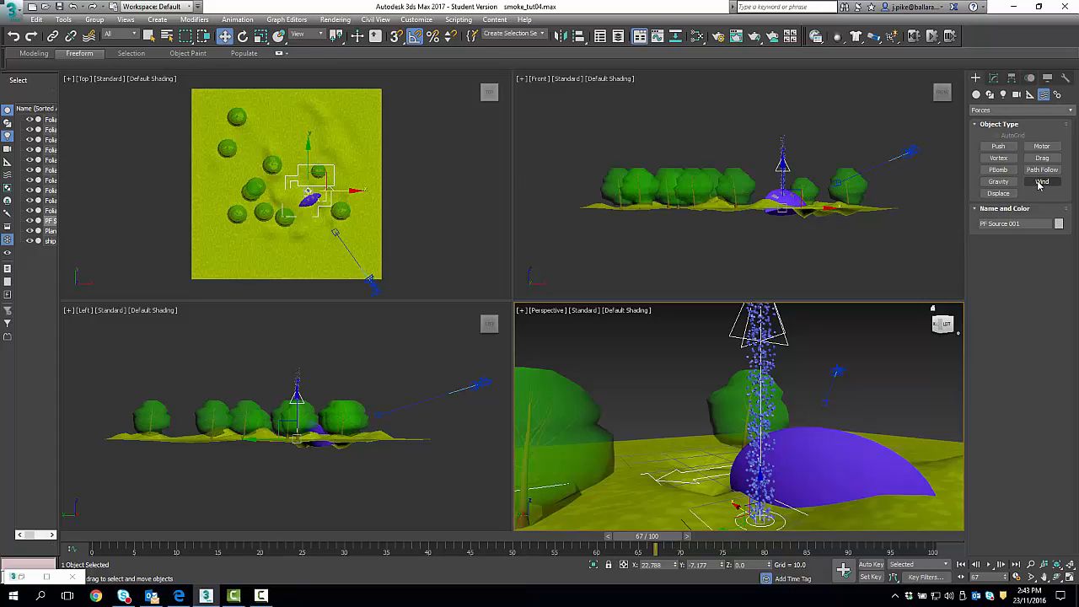
left_click(1042, 182)
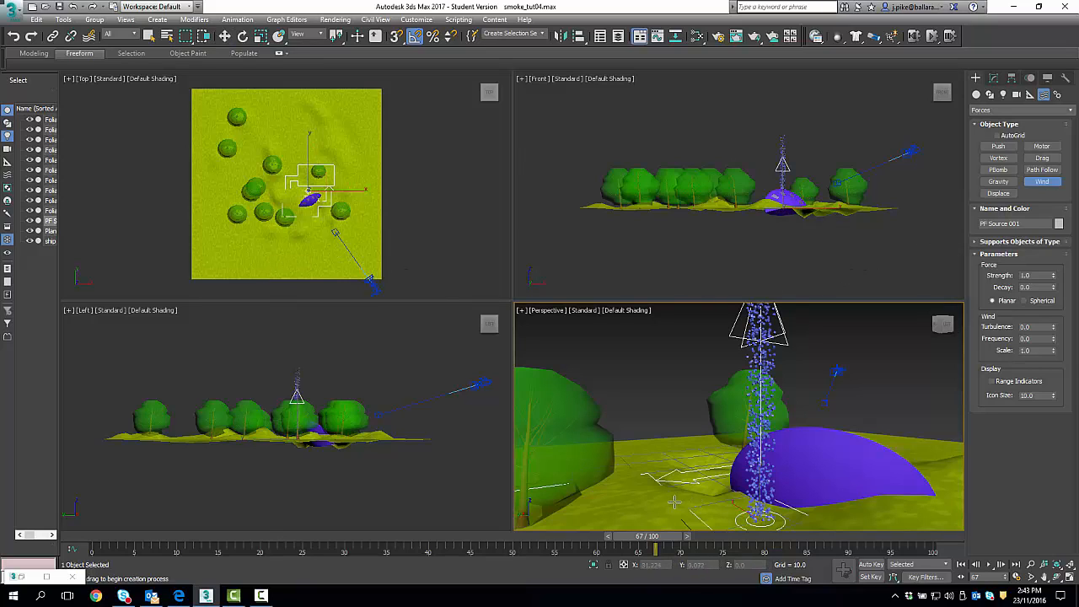
left_click(143, 79)
left_click(143, 78)
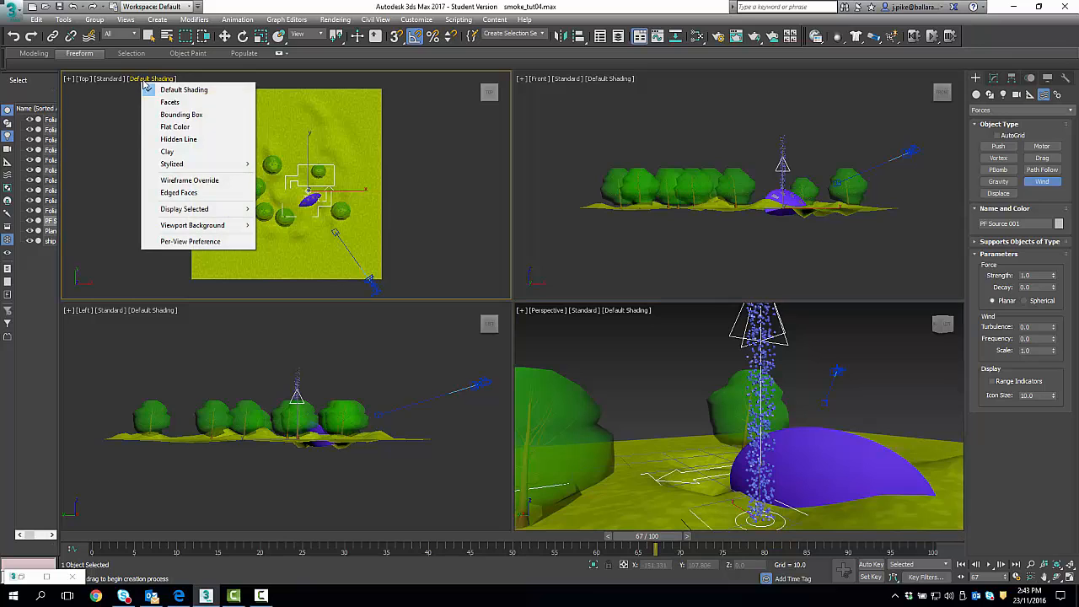
left_click(173, 179)
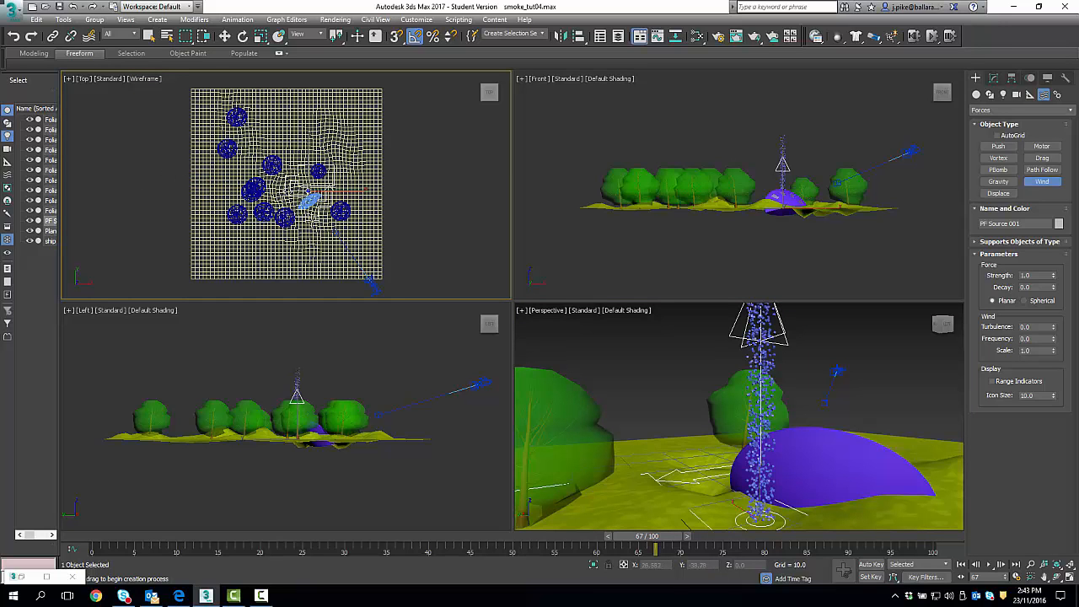
Draw a Wind icon about 10.5 in size near the ship in the Top viewport and move it to about X 41, Y 5.5.
scroll(312, 217, "up", 8)
middle_click_drag(313, 210, 330, 244)
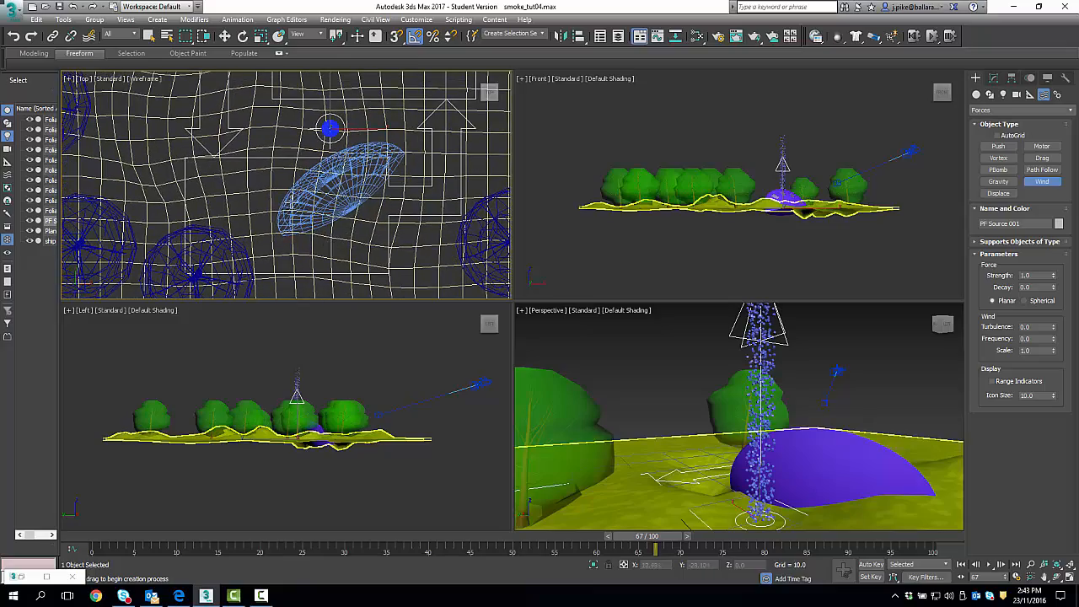
scroll(288, 201, "down", 3)
middle_click_drag(289, 201, 376, 190)
scroll(333, 161, "down", 2)
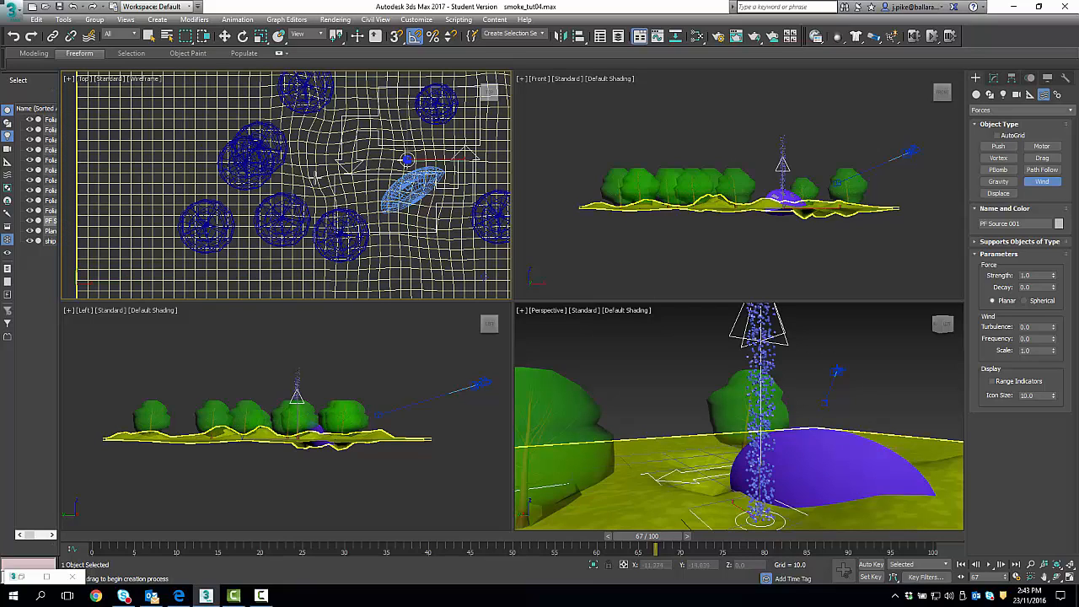
left_click_drag(314, 175, 316, 170)
left_click_drag(308, 105, 322, 109)
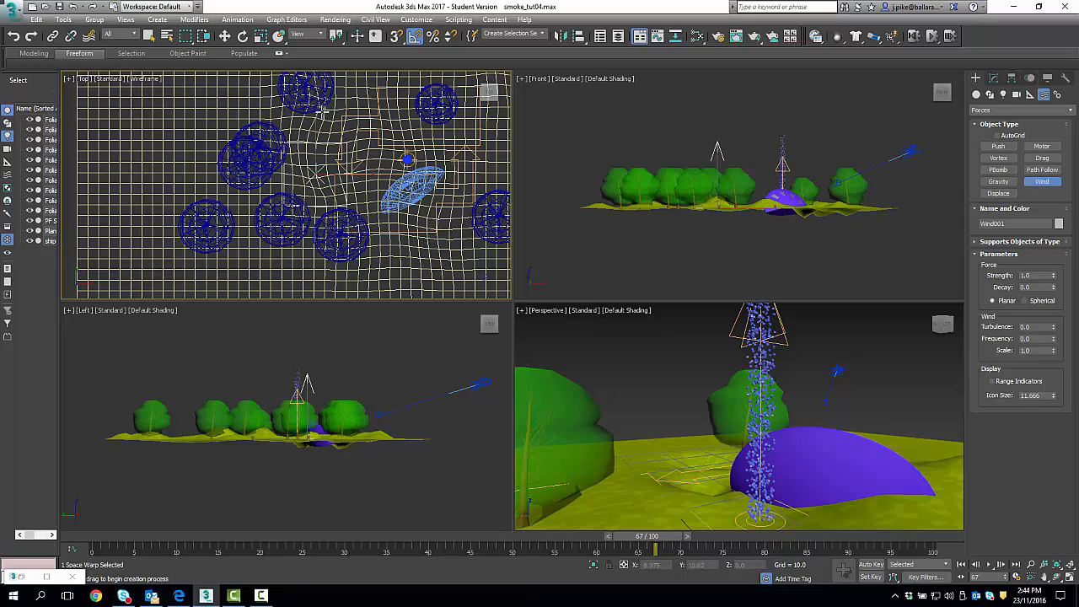
left_click_drag(322, 111, 327, 119)
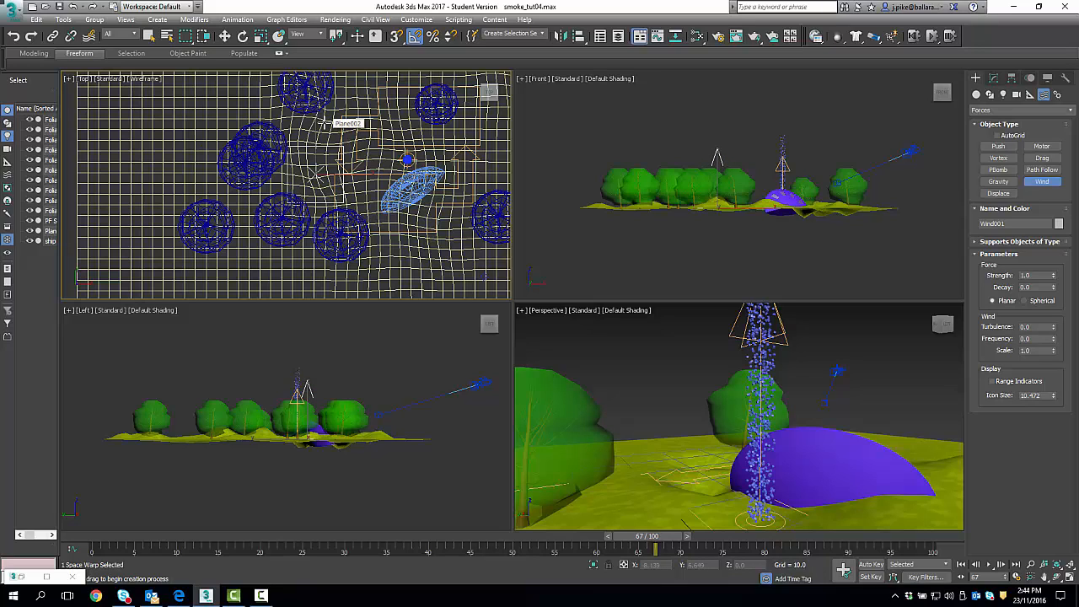
key("w")
left_click_drag(338, 175, 470, 111)
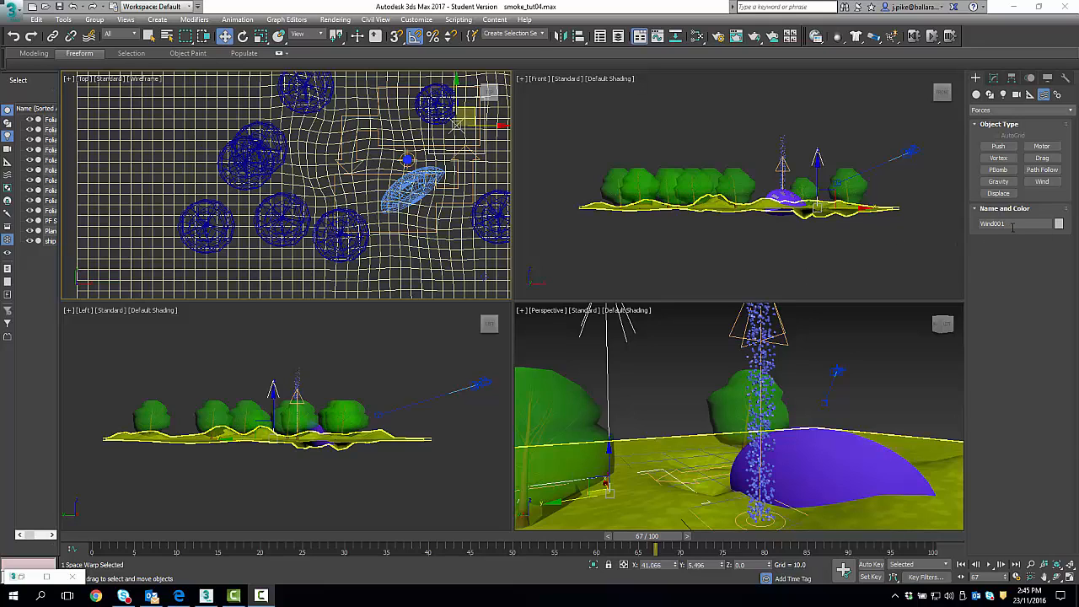
Rename the selected Wind force as updraft.
left_click_drag(1012, 224, 978, 224)
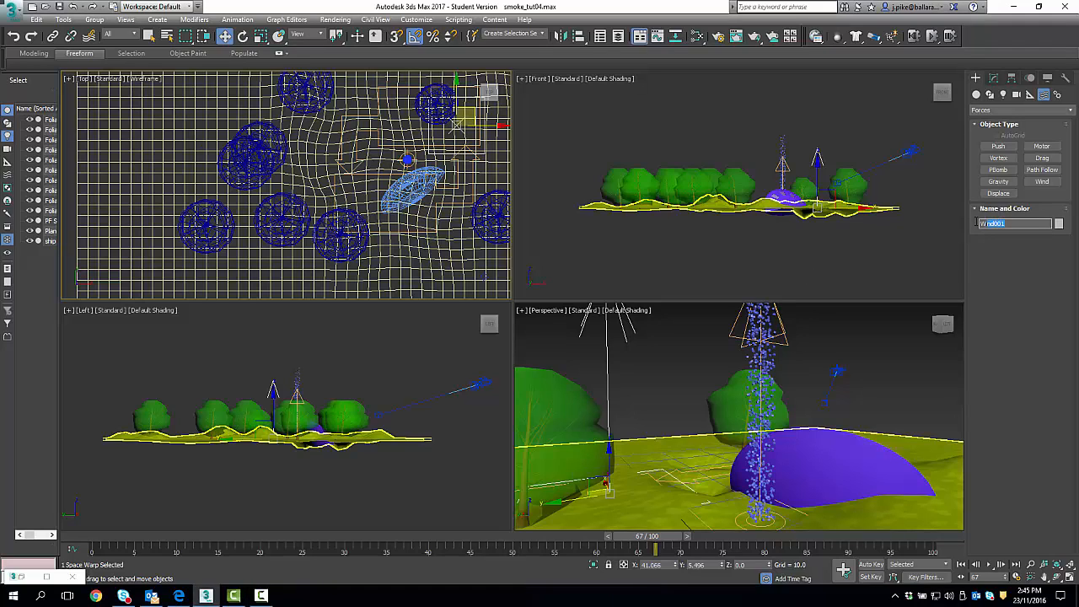
type("updraft")
key("Return")
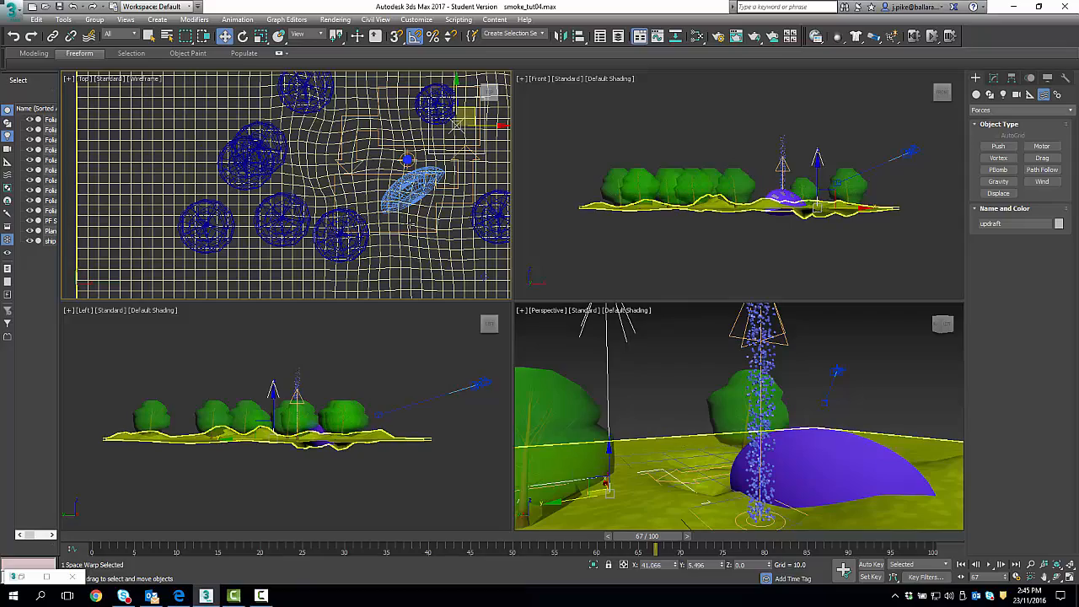
Draw a second Wind icon about 7.9 in size in the Top viewport, beside the updraft icon.
middle_click_drag(428, 241, 305, 251)
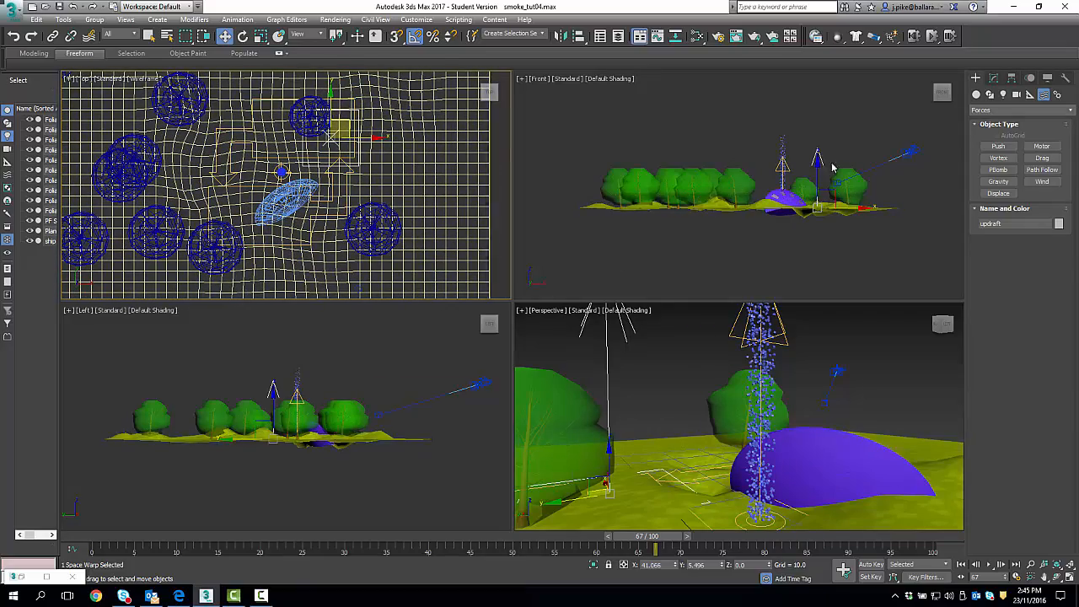
left_click(1037, 182)
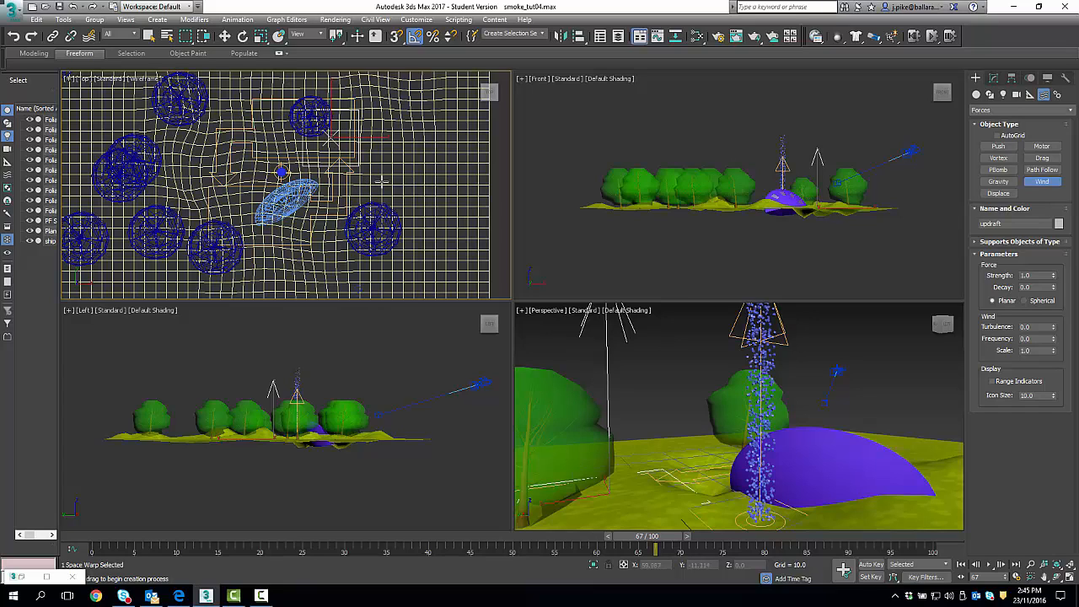
left_click_drag(373, 157, 402, 191)
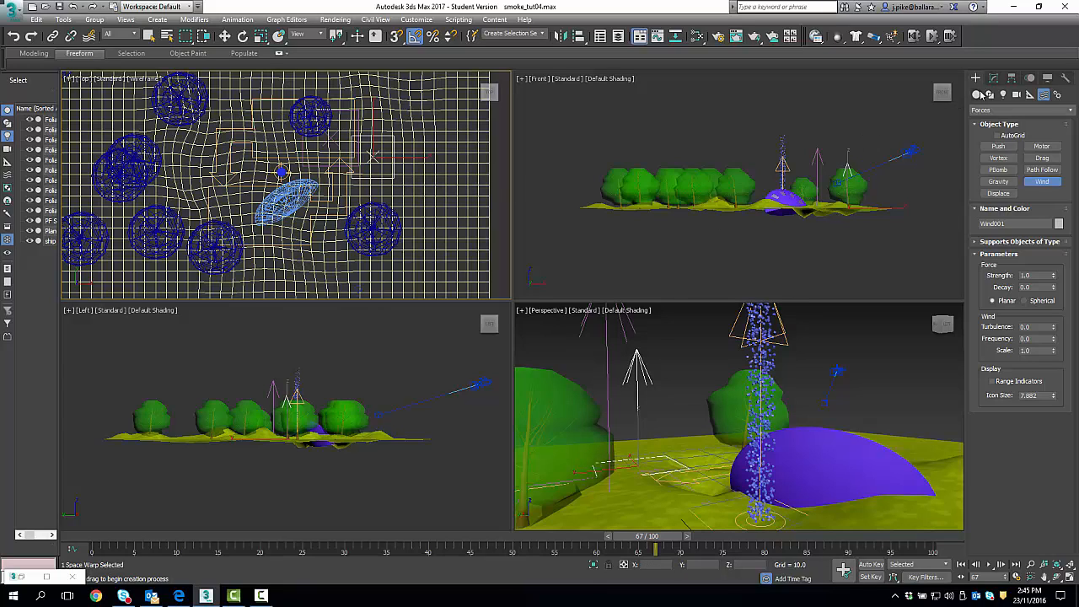
Check the second Wind's parameters and rename it as sidewind.
left_click(994, 78)
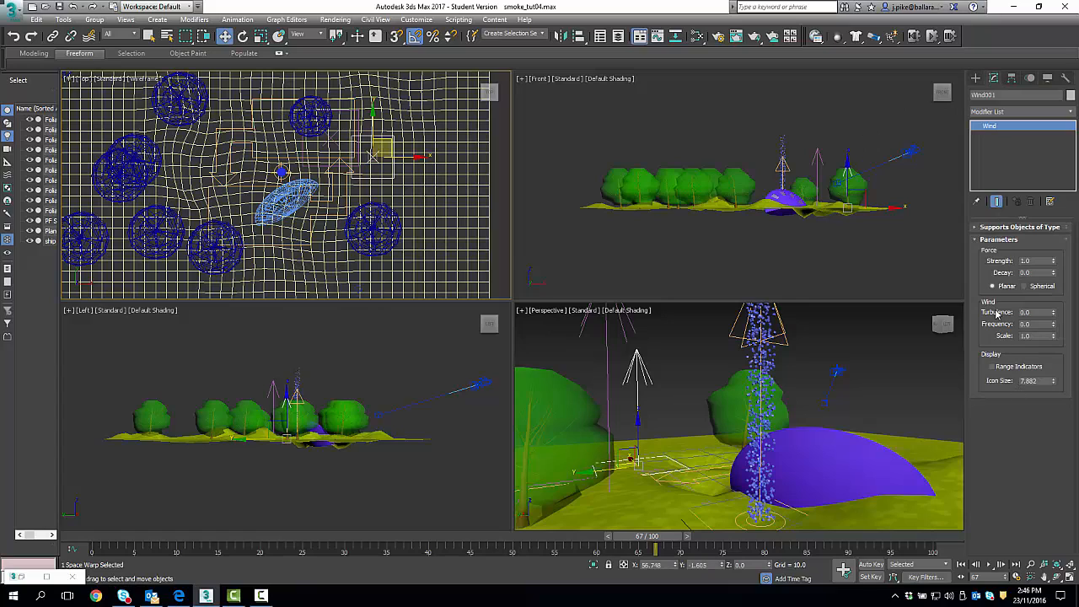
left_click(979, 80)
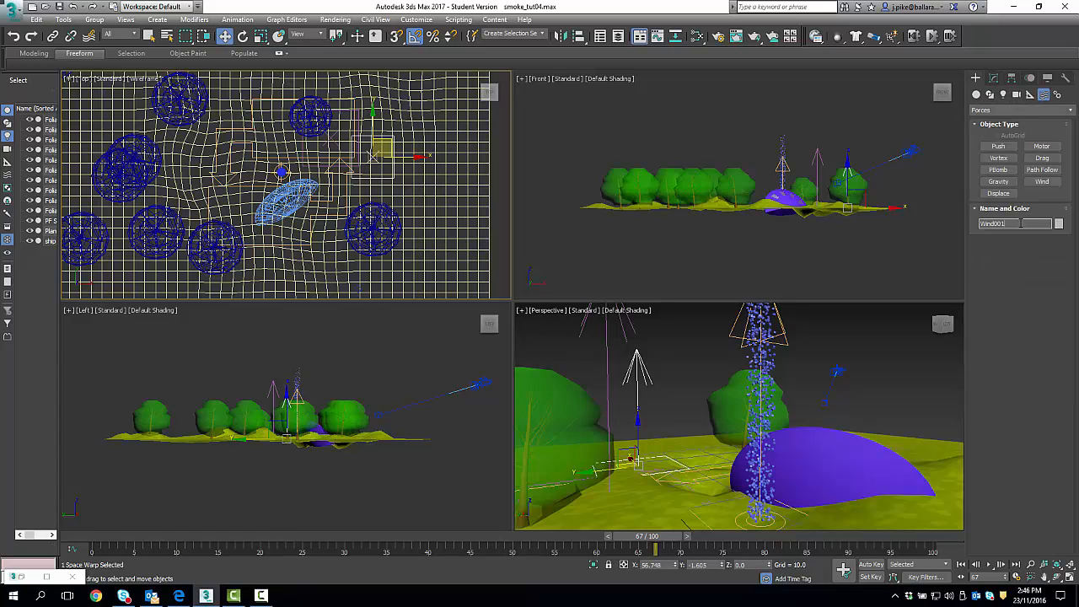
left_click_drag(1022, 223, 956, 222)
type("sidewind")
key("Return")
key("F10")
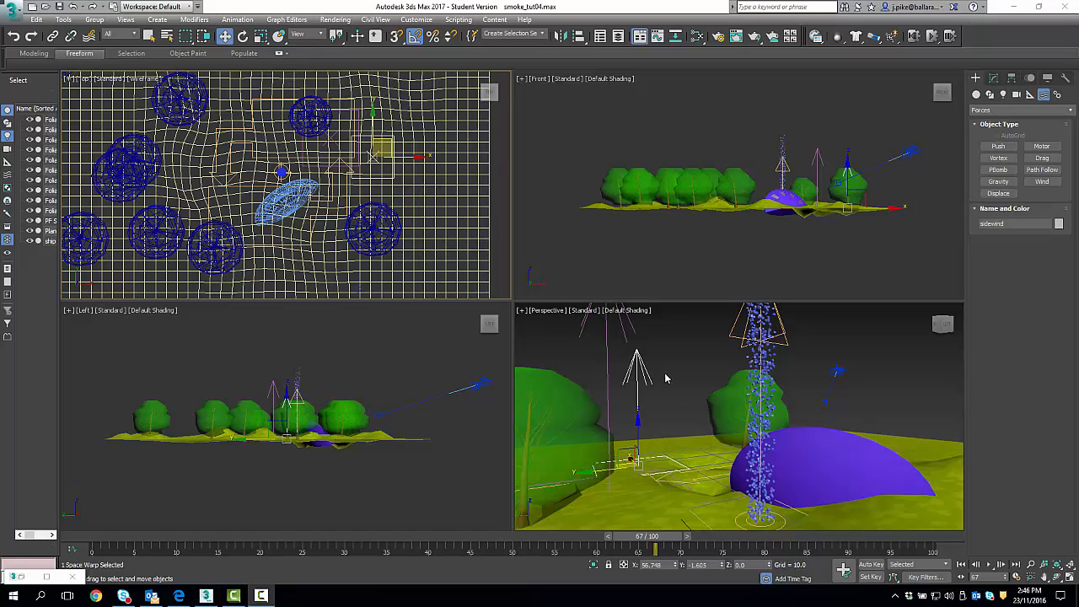
Rotate the sidewind -85 degrees about the Y axis with angle snap so its arrow points horizontally toward the ship.
scroll(651, 441, "up", 4)
mouse_move(651, 441)
middle_mouse_down()
mouse_move(696, 433)
mouse_move(735, 453)
mouse_move(669, 467)
mouse_move(662, 435)
middle_mouse_up()
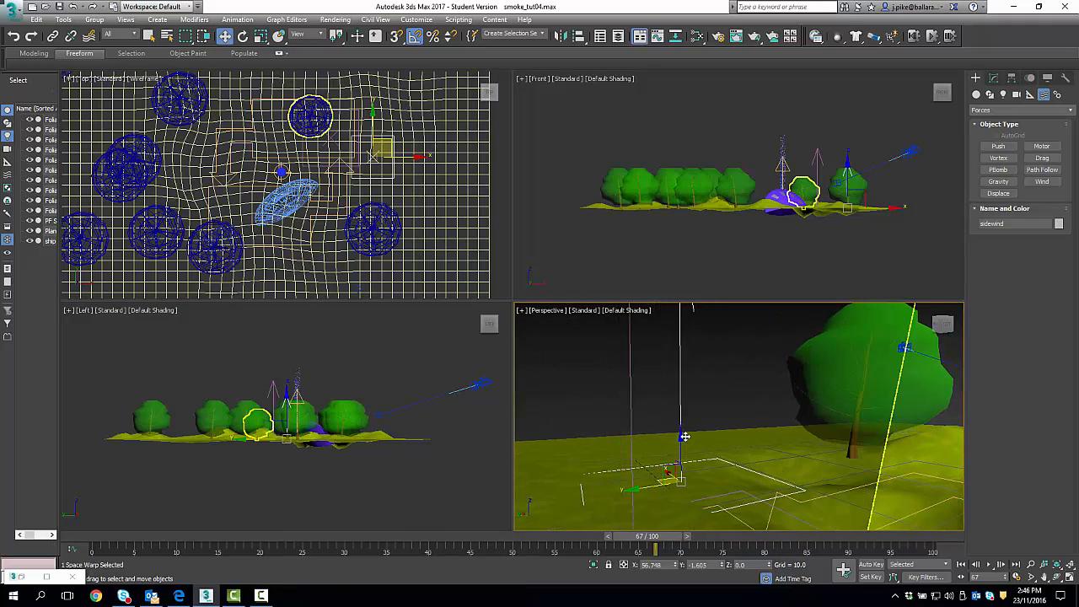
middle_click_drag(737, 462, 694, 466)
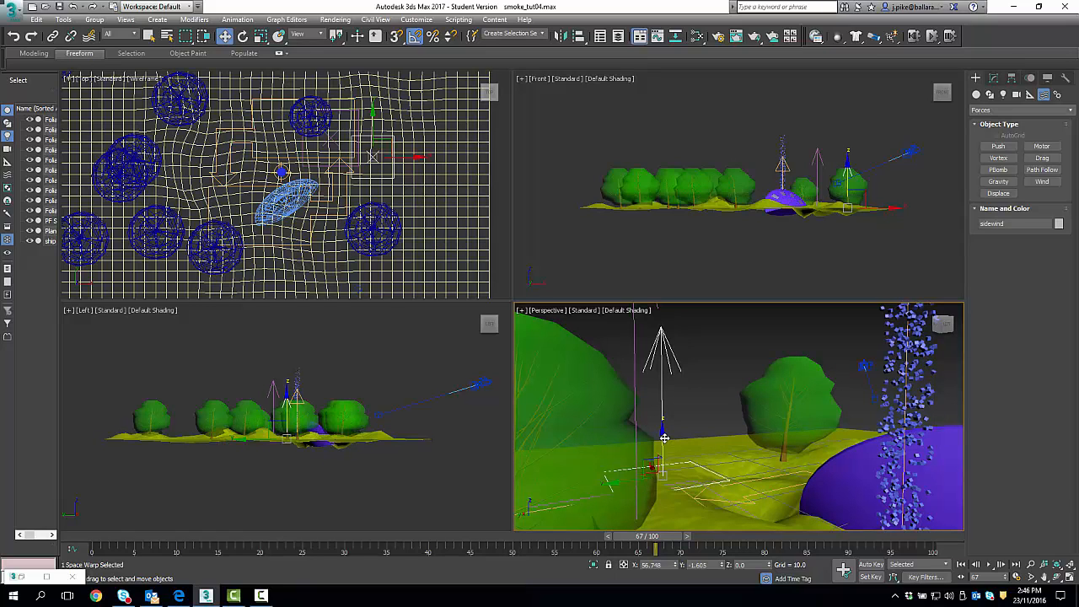
key("e")
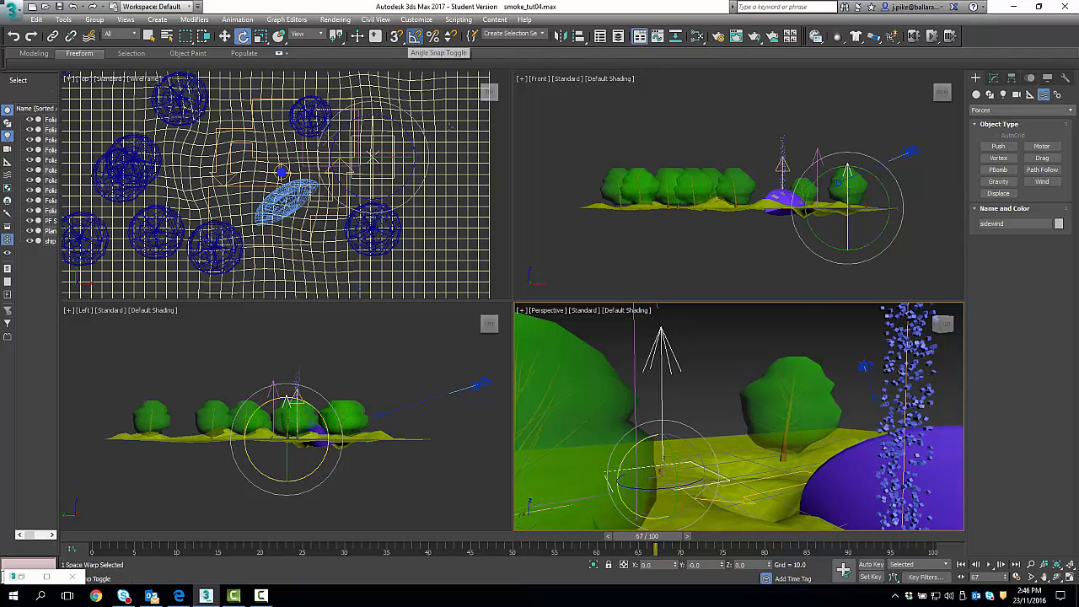
left_click(414, 36)
left_click_drag(719, 495, 722, 447)
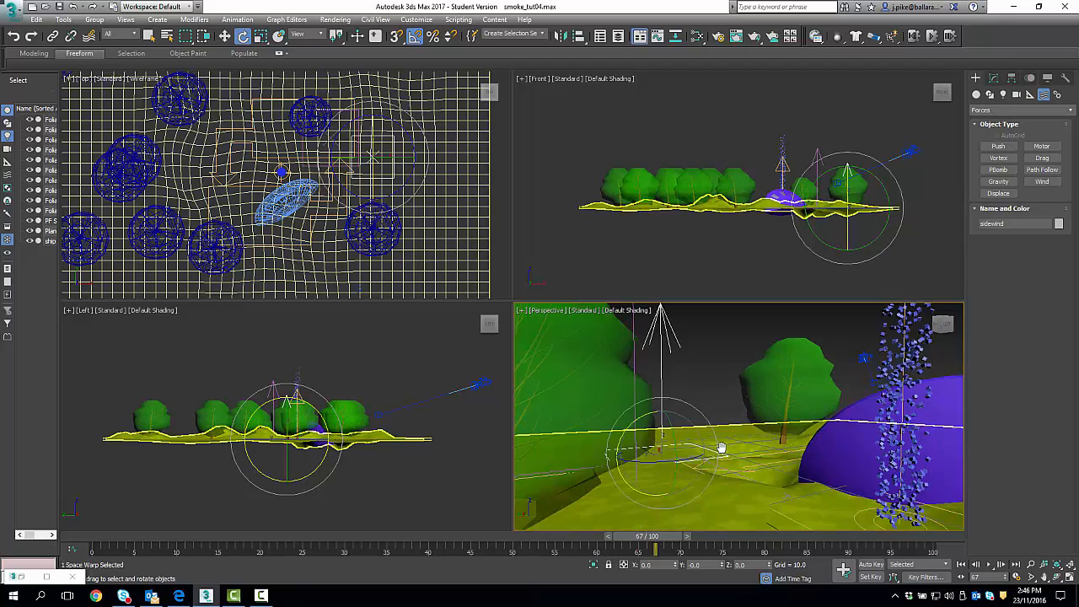
middle_click_drag(722, 448, 743, 473)
scroll(756, 470, "down", 1)
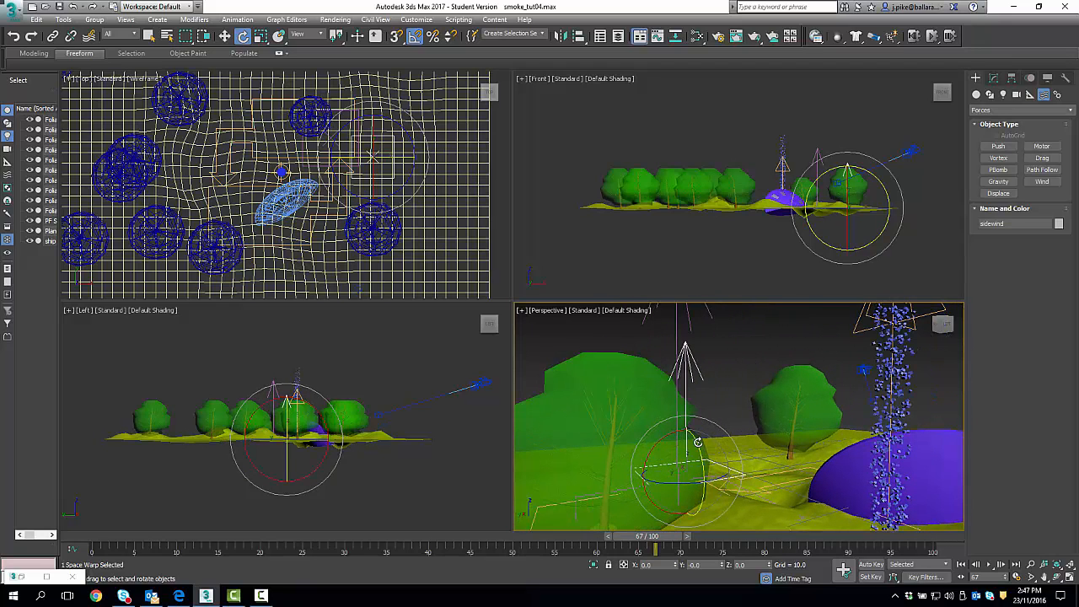
left_click_drag(697, 441, 717, 487)
left_click_drag(718, 489, 716, 485)
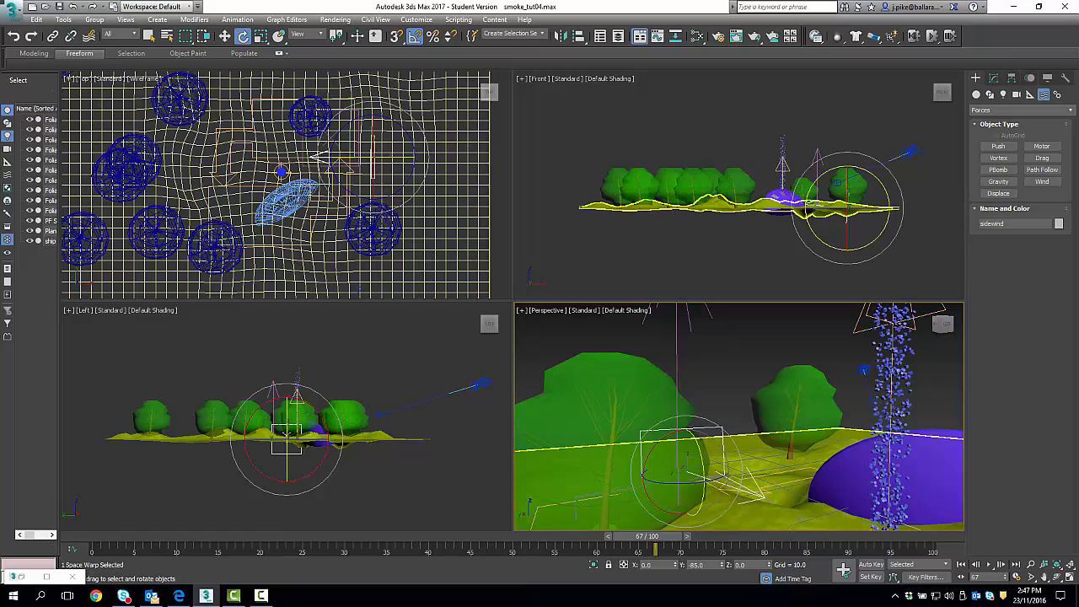
Move the sidewind icon to about X 56.7, Y -5.7, Z 4.2, aiming it at the smoke.
middle_click_drag(749, 500, 590, 536)
key("w")
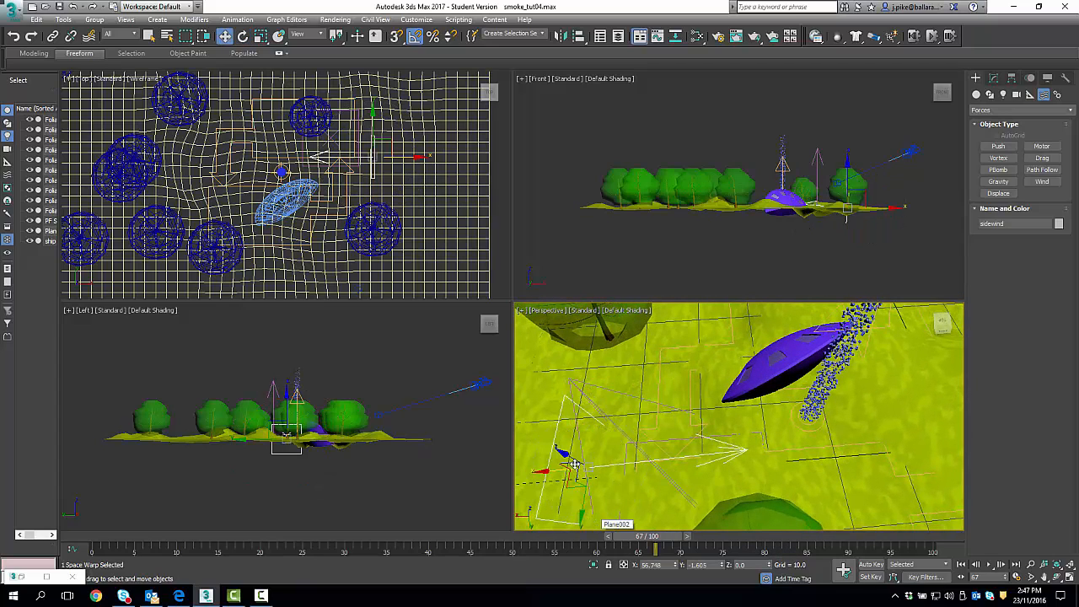
left_click_drag(570, 477, 565, 447)
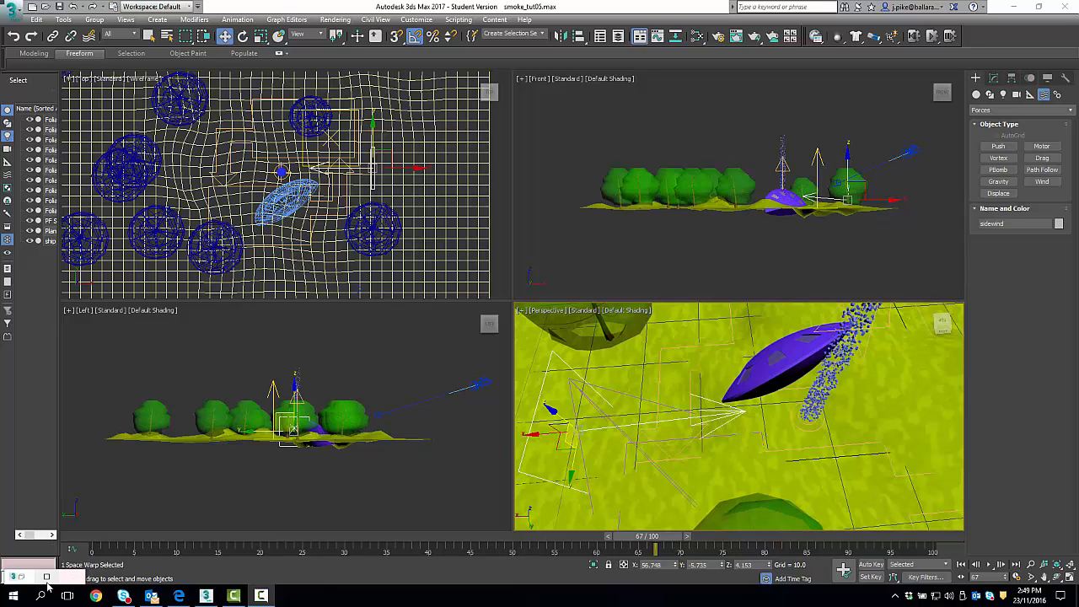
Reopen Particle View, add a Force operator to Event 001 between Rotation and Shape, and select it.
key("6")
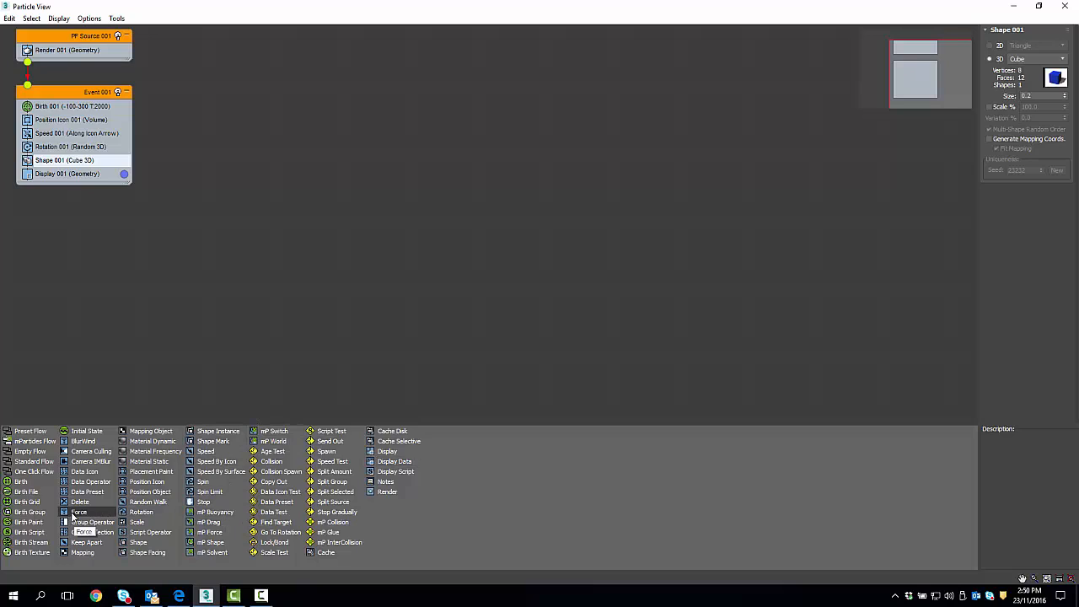
left_click_drag(78, 513, 100, 161)
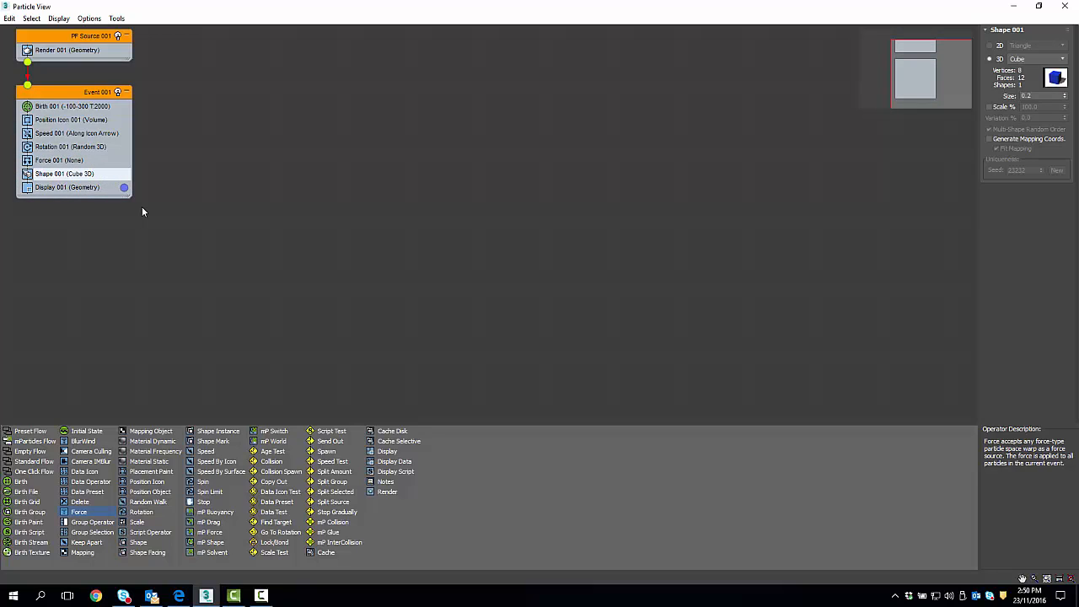
left_click(43, 162)
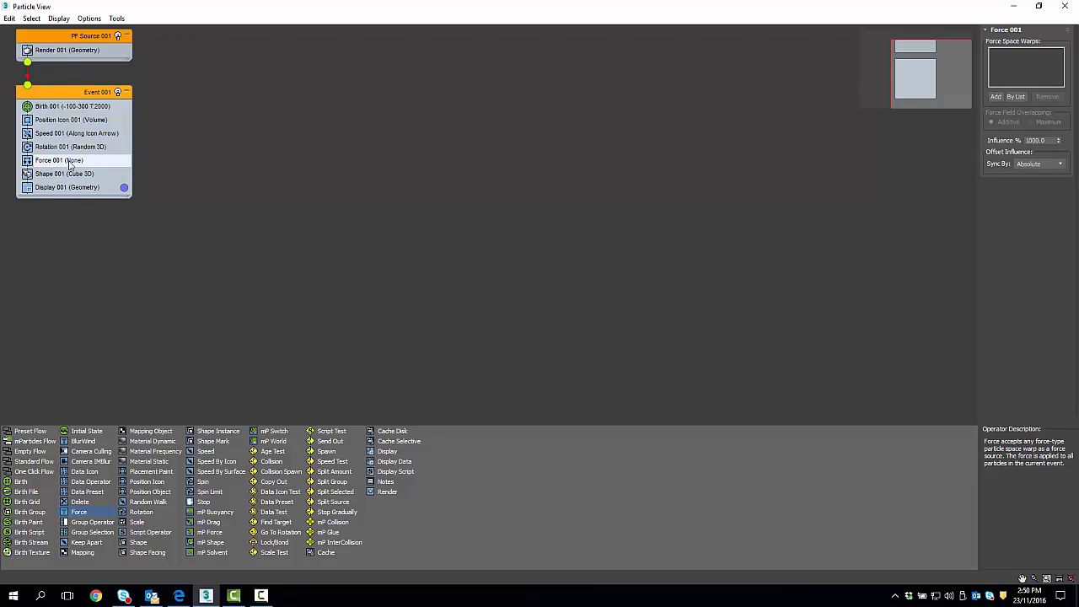
Reduce Particle View to a floating window and assign both the sidewind and updraft space warps to the Force operator.
left_click(1039, 6)
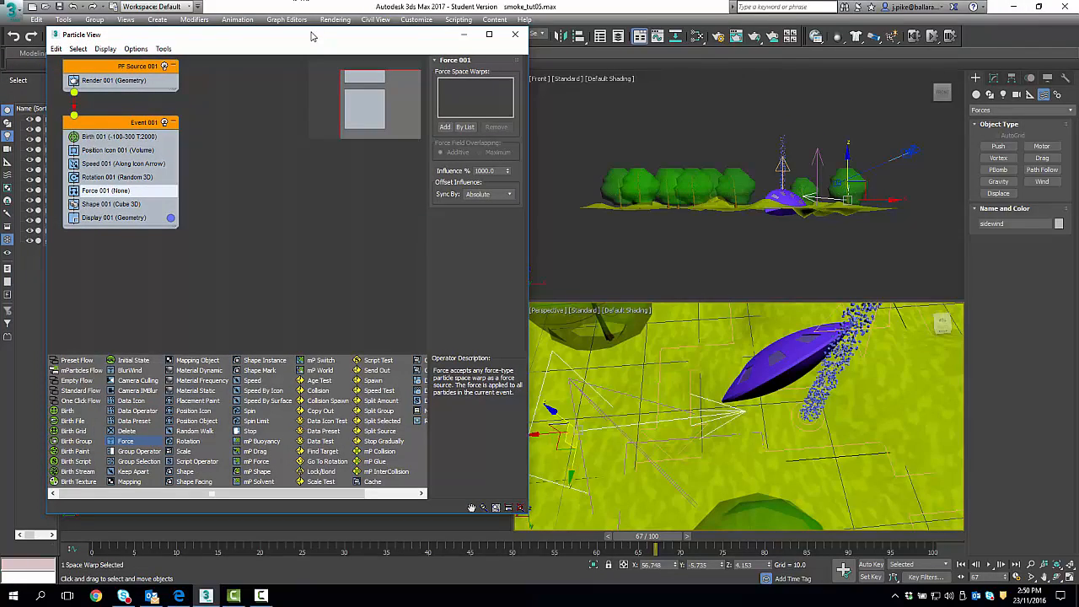
left_click_drag(302, 34, 552, 36)
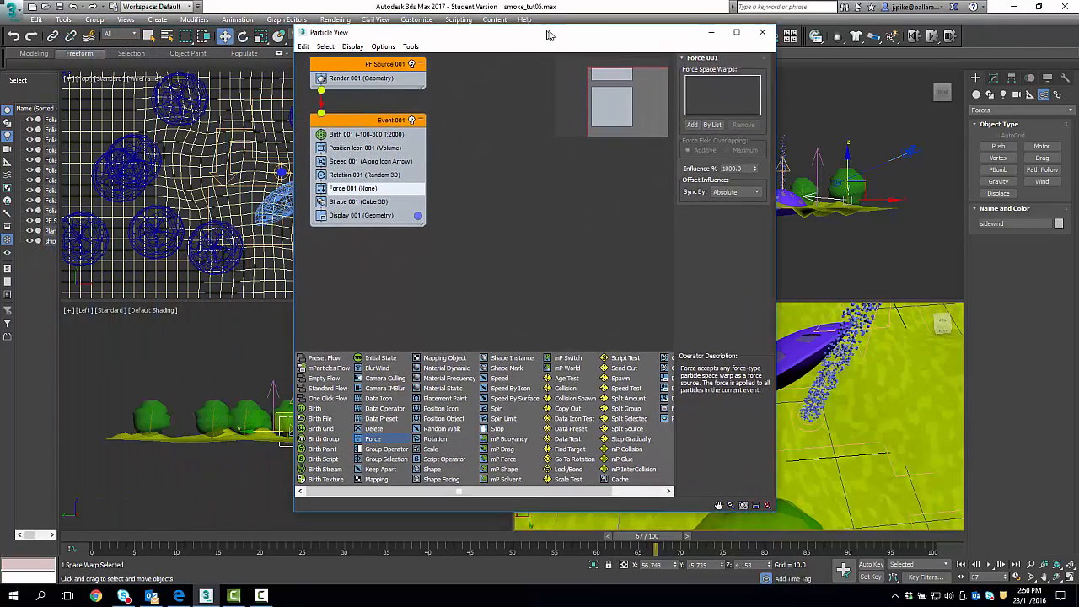
left_click(345, 193)
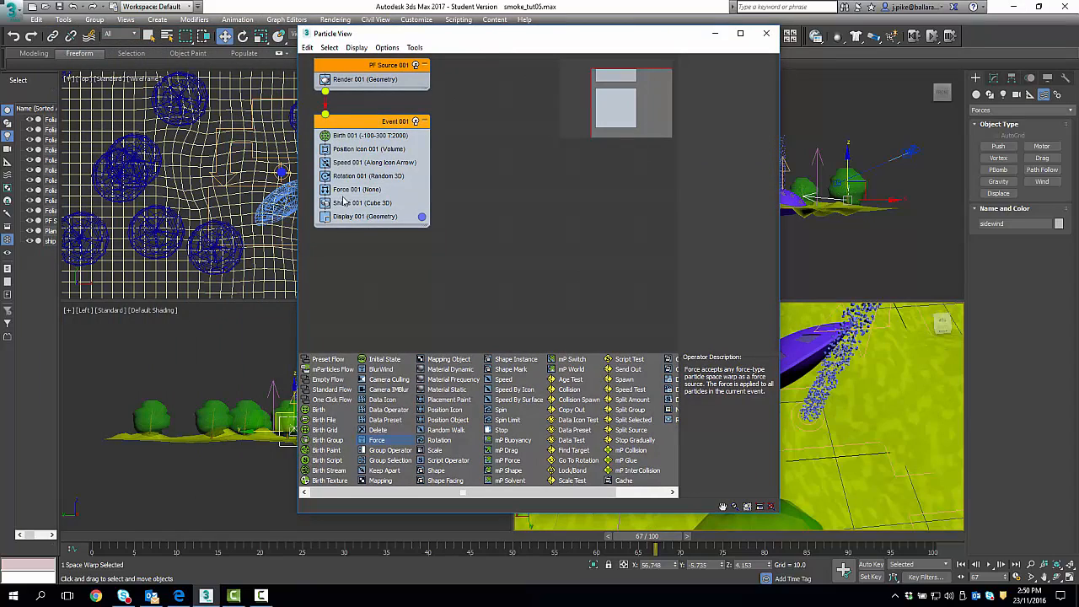
left_click(336, 190)
left_click(380, 441)
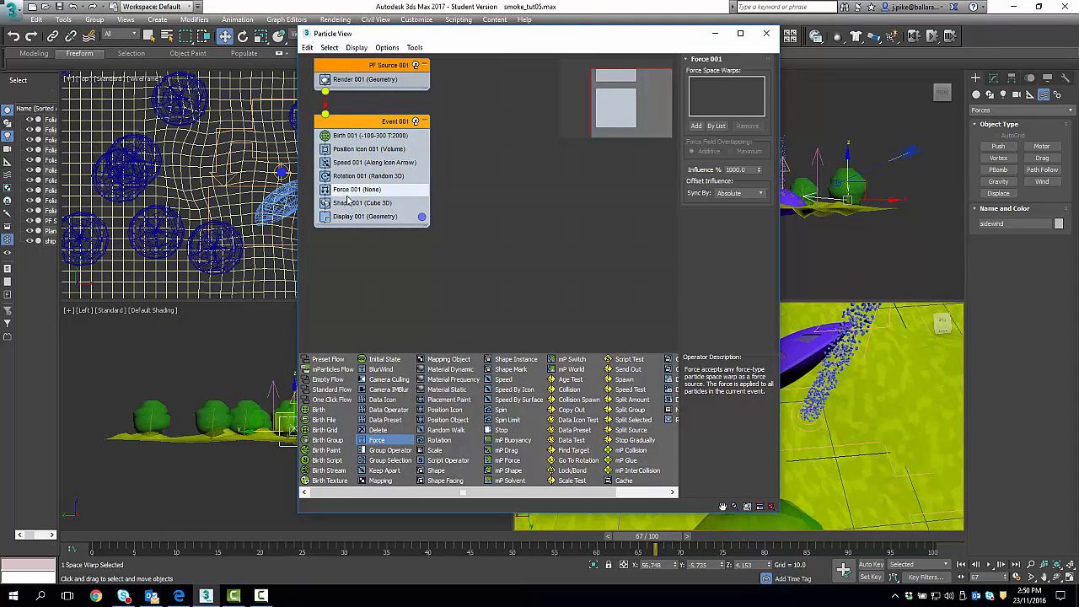
left_click(717, 126)
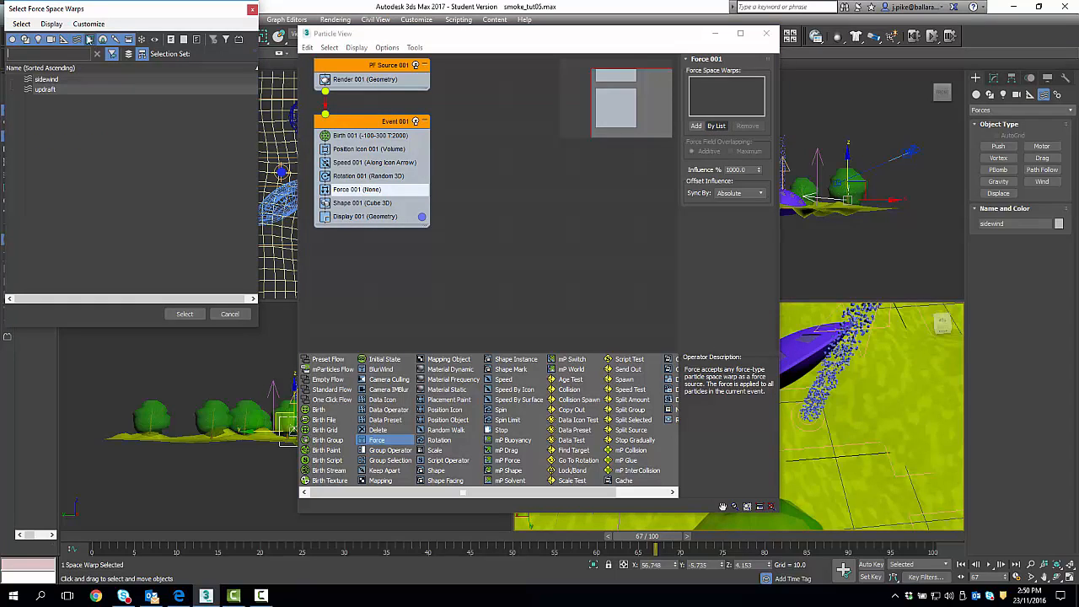
left_click(50, 81)
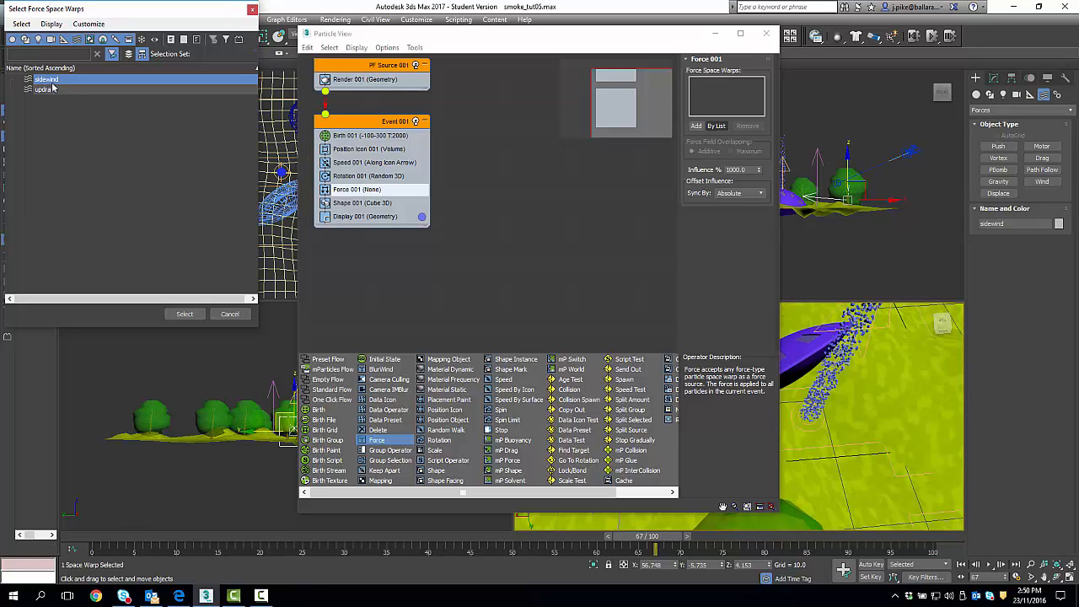
left_click(59, 91, "ctrl")
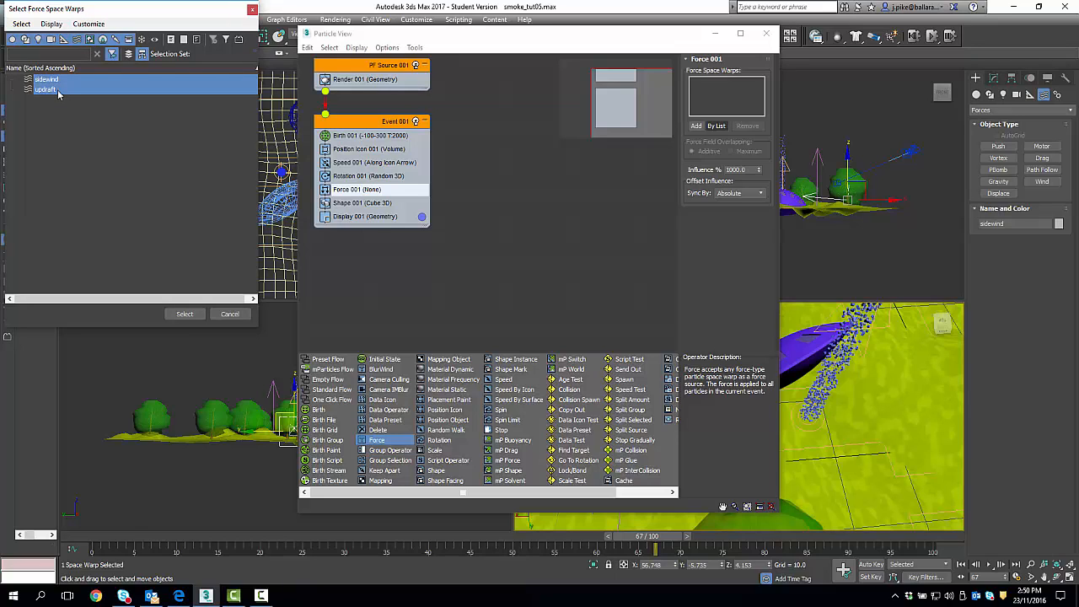
left_click(183, 317)
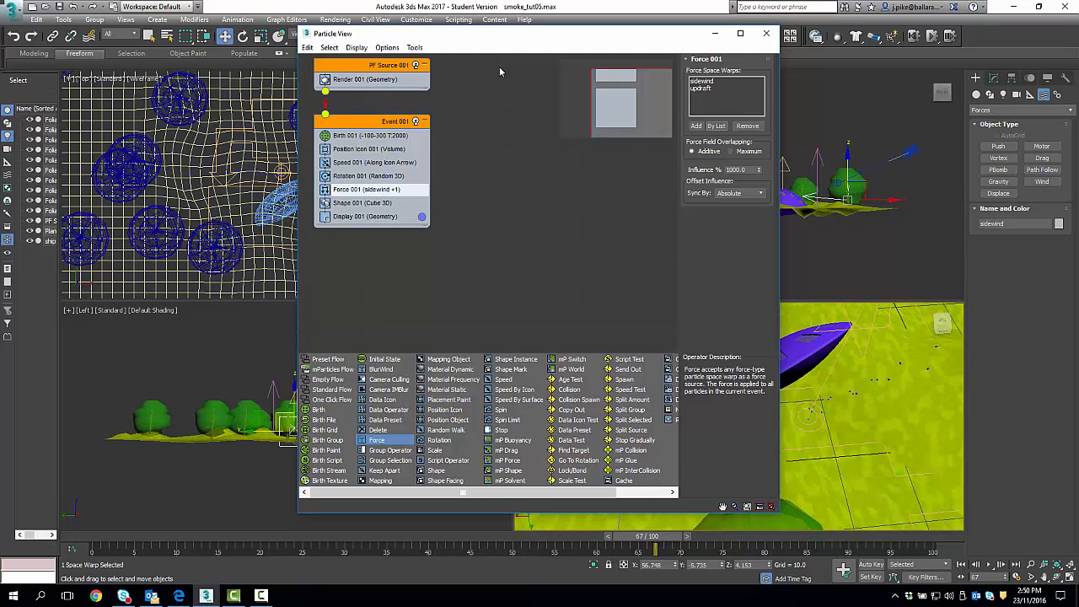
Minimize Particle View and play the animation in the Perspective viewport to examine how the winds push the particles.
left_click(715, 34)
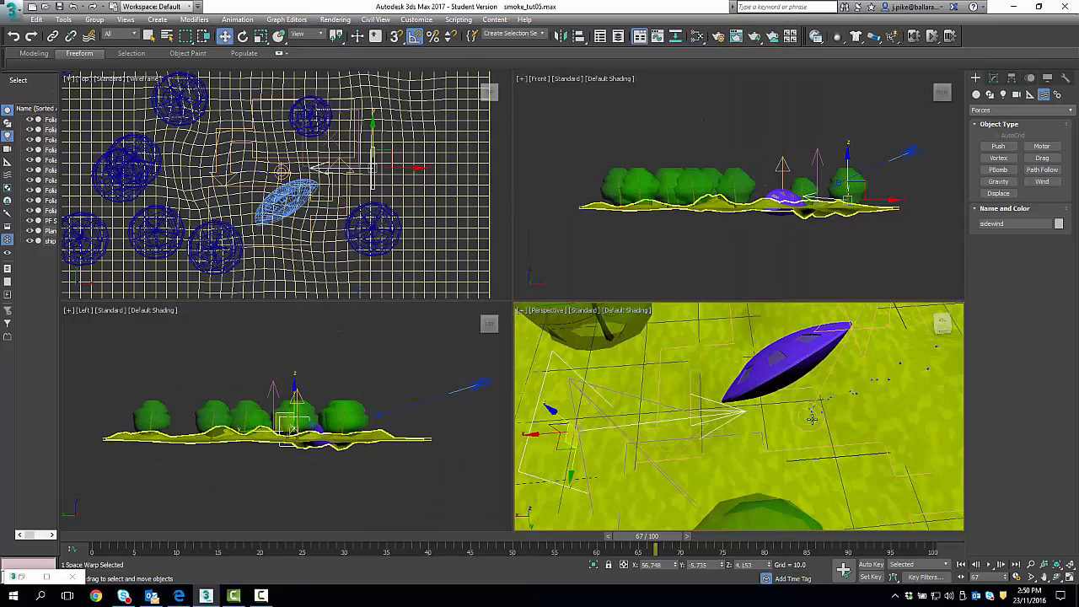
scroll(802, 456, "down", 2)
scroll(802, 455, "down", 1)
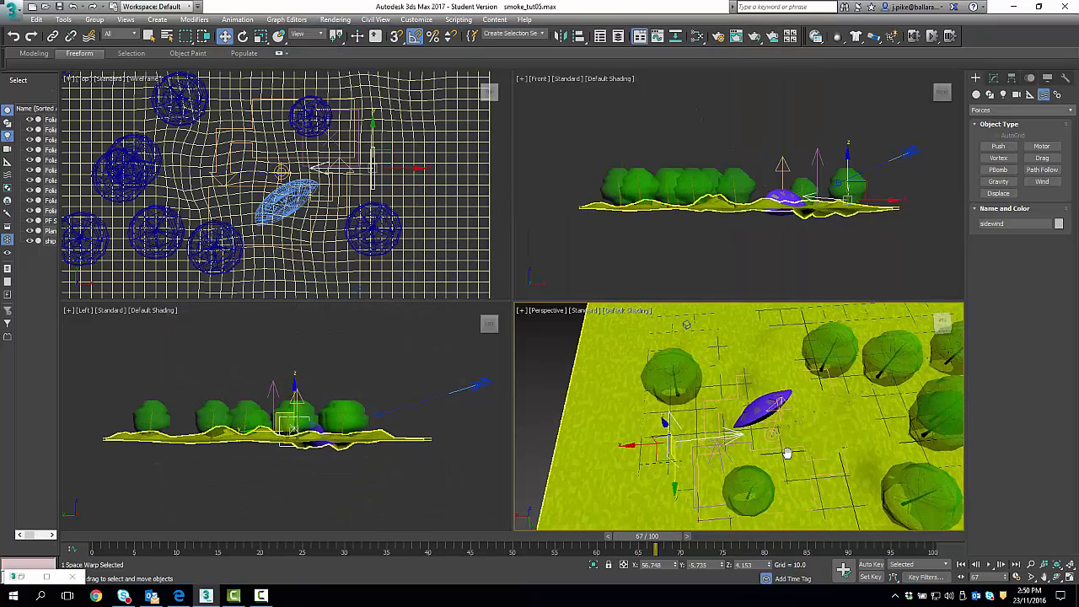
middle_click_drag(802, 456, 790, 392, "alt")
scroll(791, 393, "up", 8)
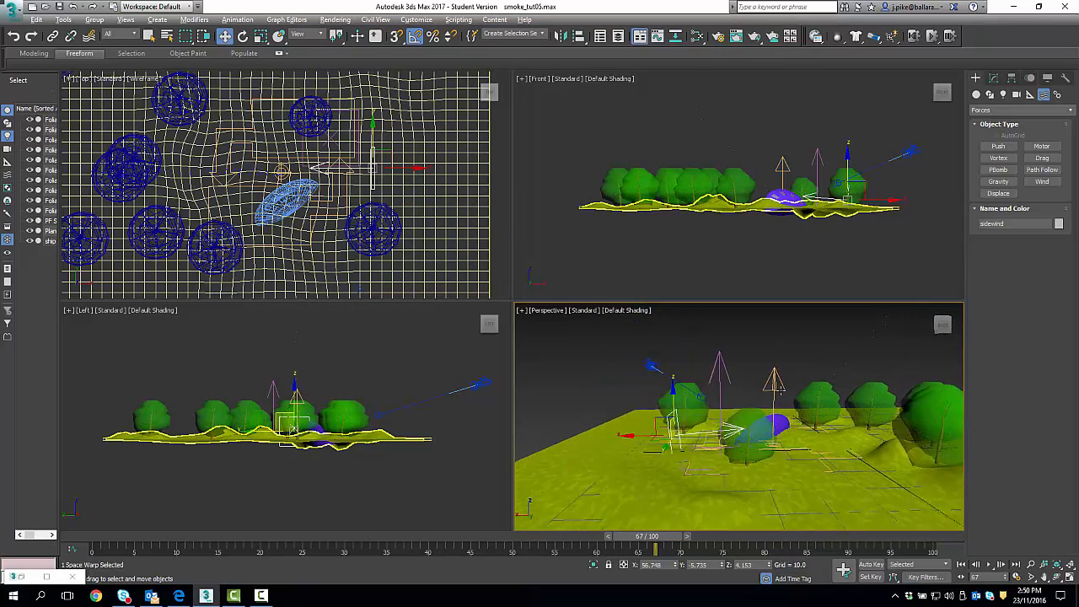
middle_click_drag(662, 386, 788, 378, "alt")
scroll(788, 405, "up", 5)
scroll(793, 386, "up", 1)
scroll(793, 385, "down", 1)
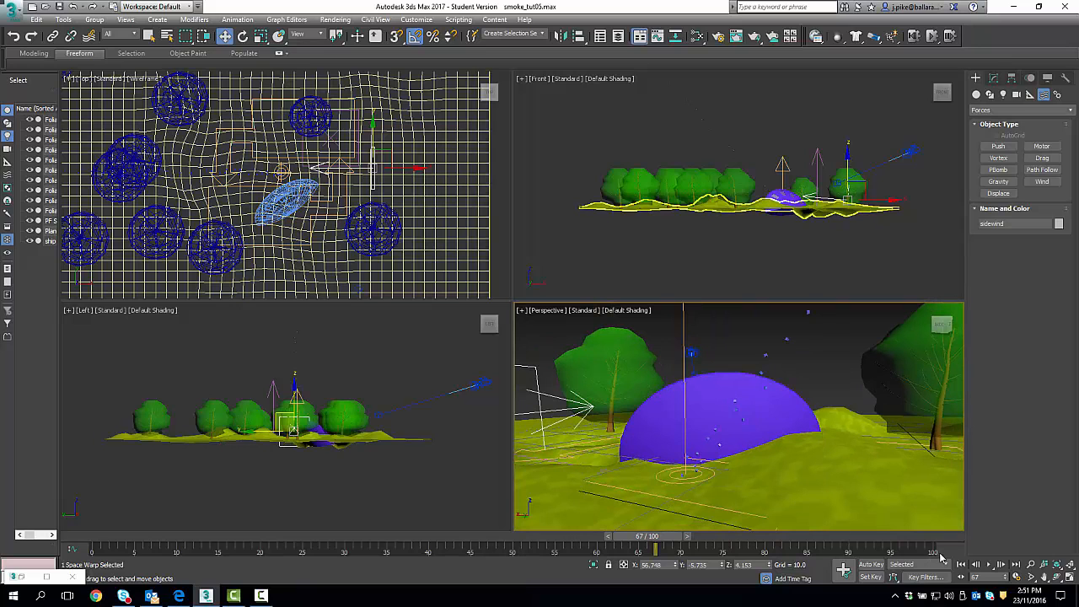
left_click(989, 565)
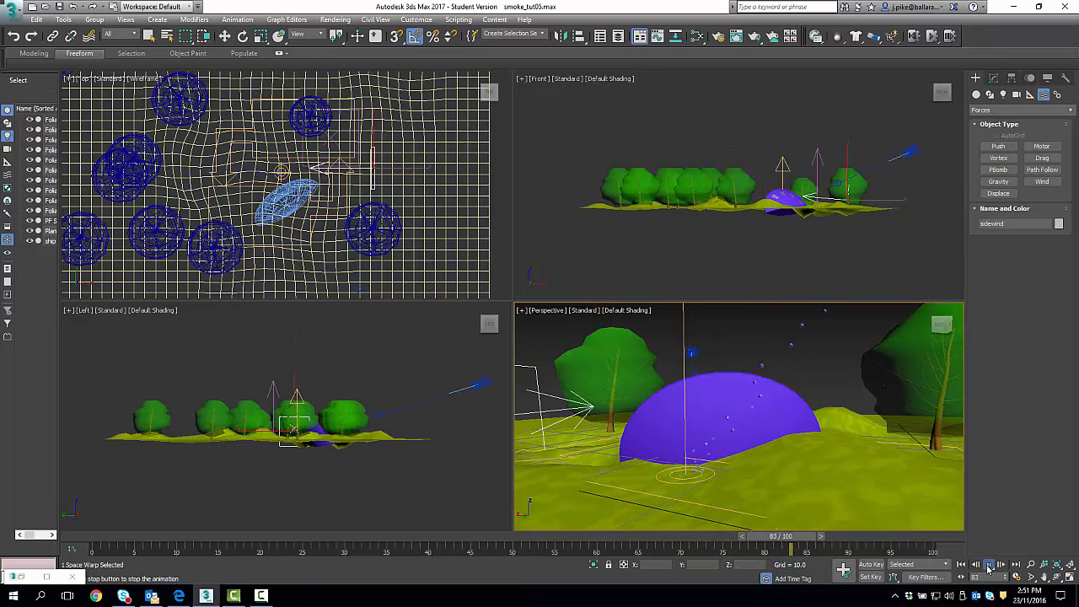
scroll(805, 500, "down", 2)
middle_click_drag(784, 479, 810, 485)
scroll(814, 481, "up", 2)
scroll(808, 486, "down", 2)
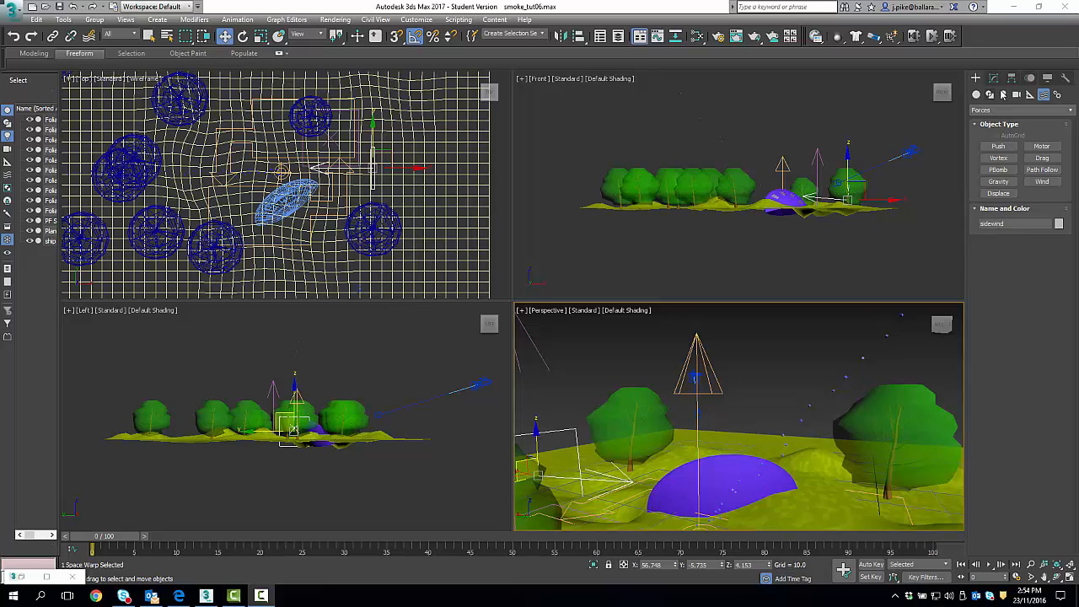
Open the sidewind parameters for editing and set the force Strength to 0.01 and Decay to 0.025.
left_click(995, 78)
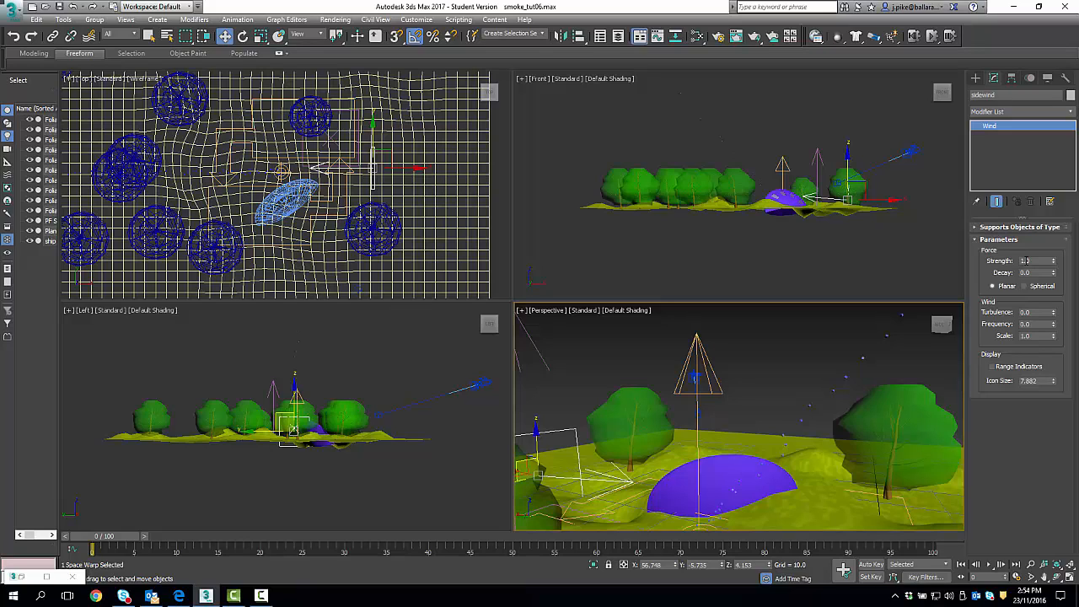
double_click(1030, 260)
key("BackSpace")
type(".01")
double_click(1039, 272)
Set the sidewind's Turbulence to 0.01, Frequency to 3.0 and Scale to 0.1.
double_click(1035, 314)
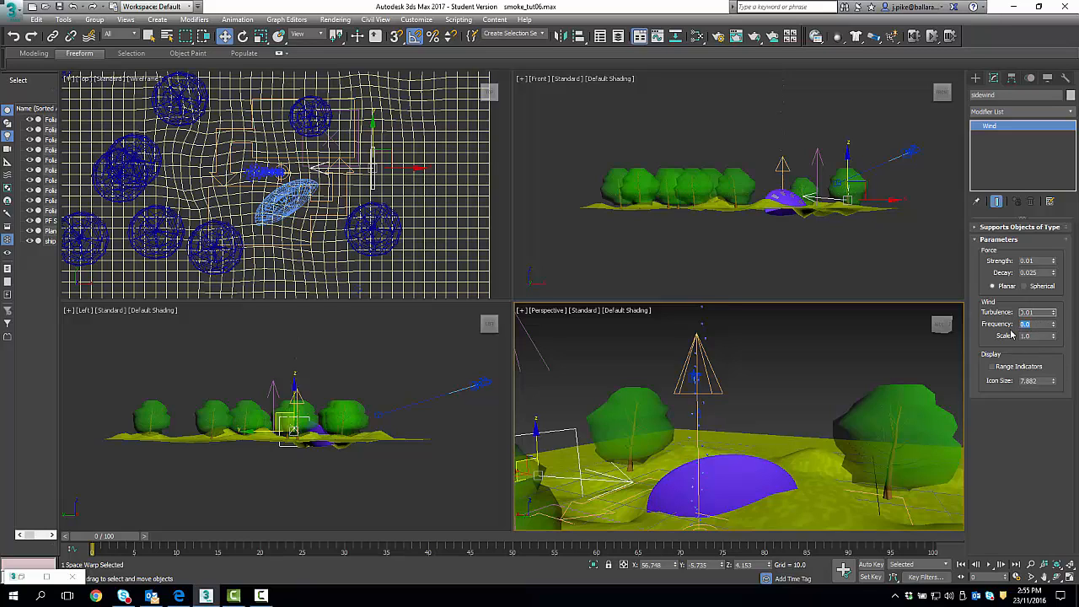
key("Tab")
type("5")
key("Tab")
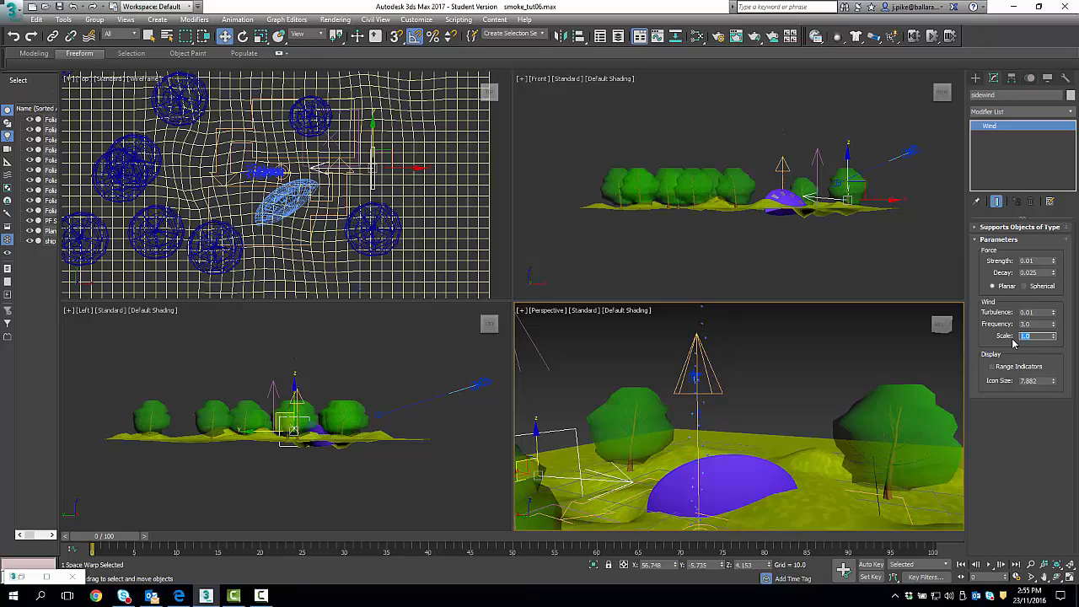
type("0.1")
Select the updraft Wind in the Front viewport and set its force Strength to 0.
left_click(975, 78)
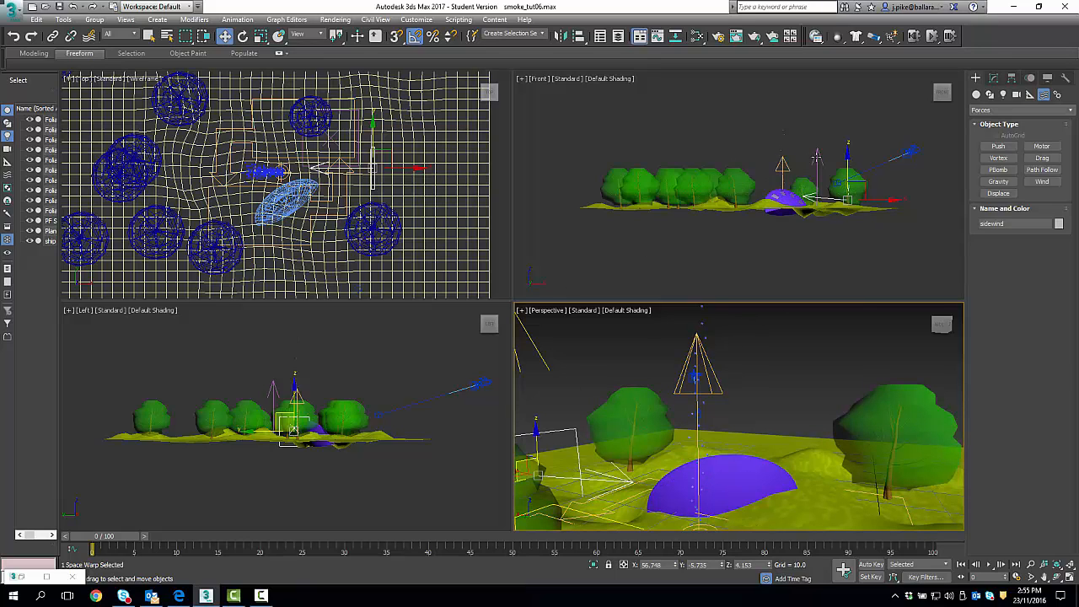
left_click(818, 158)
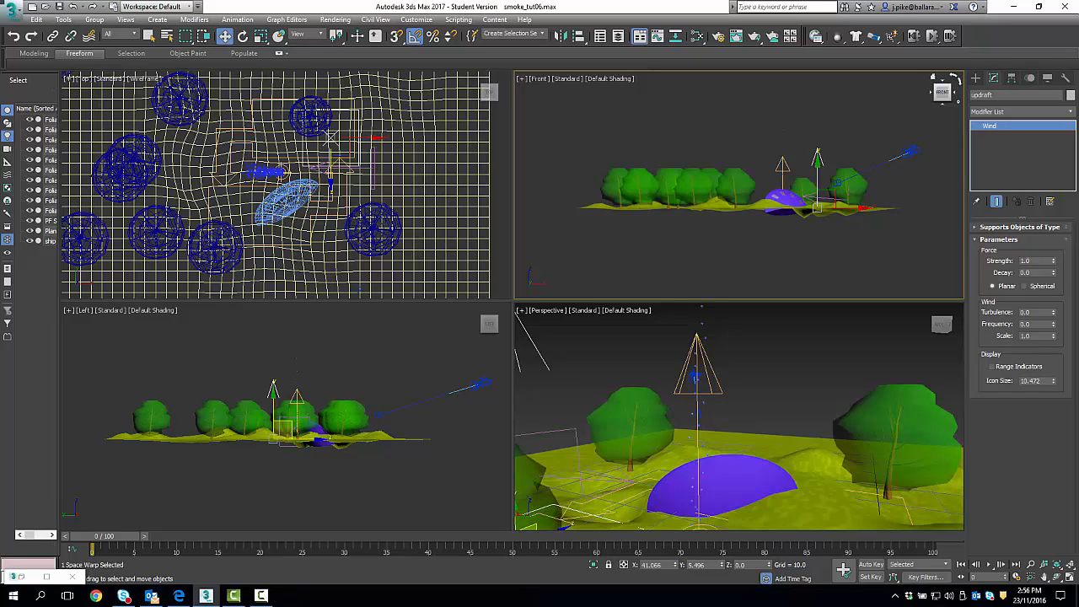
double_click(1035, 261)
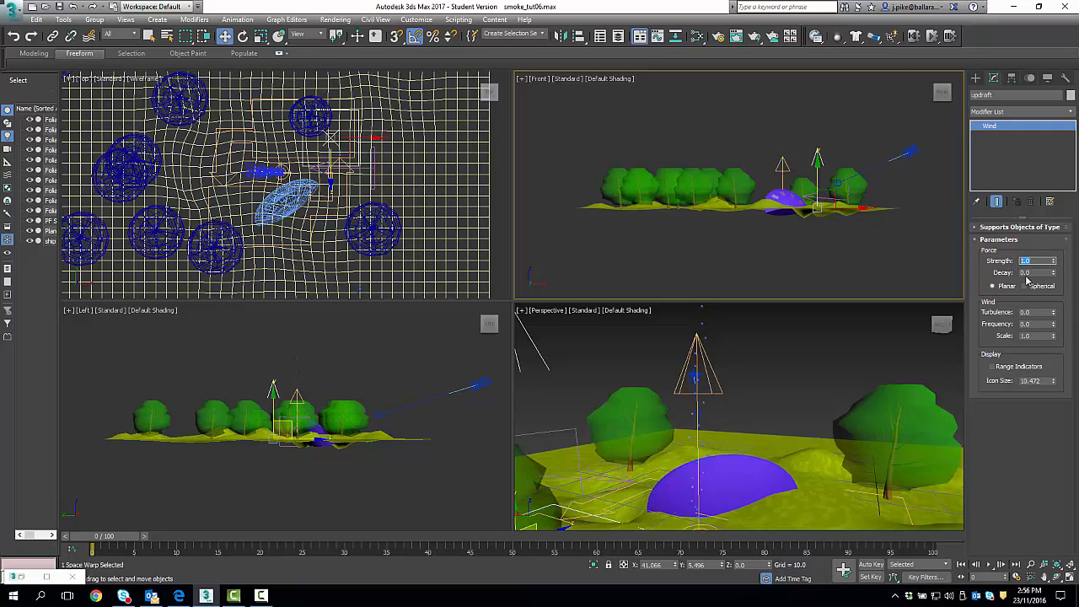
type("0")
key("Return")
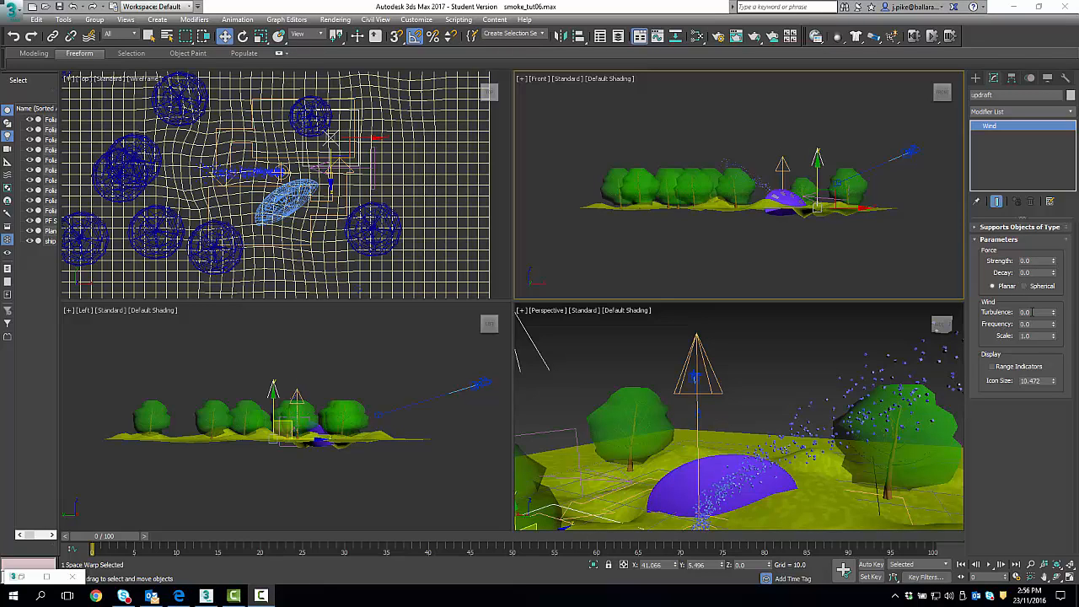
Set the updraft's Turbulence to 0.005, Frequency to 6.8 and Scale to 0.2.
double_click(1033, 312)
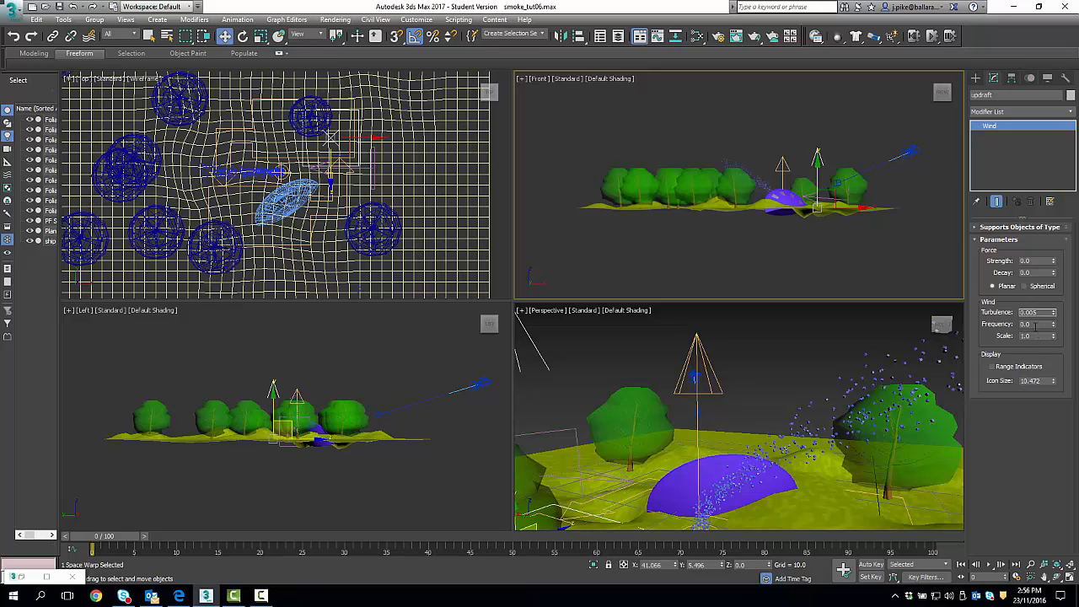
key("Return")
double_click(1024, 324)
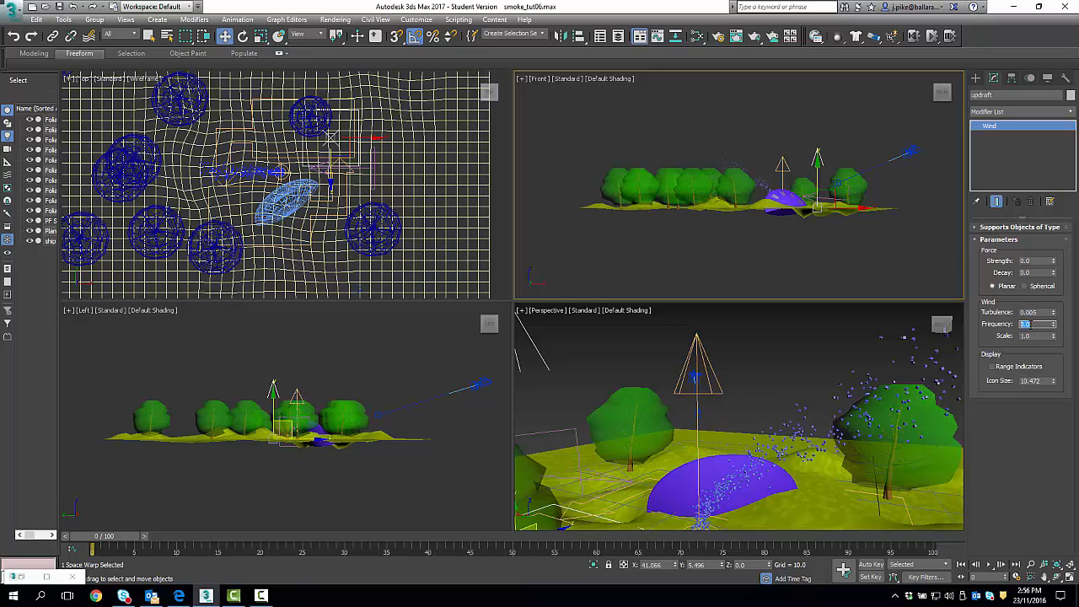
type("6.8")
left_click(1032, 335)
left_click(1030, 336)
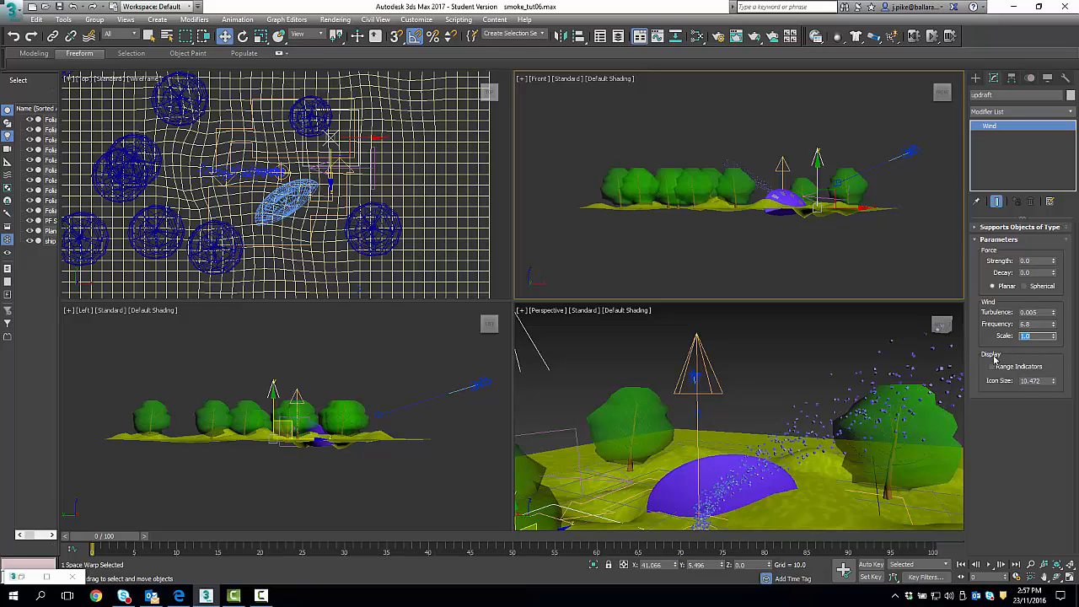
type("0.2")
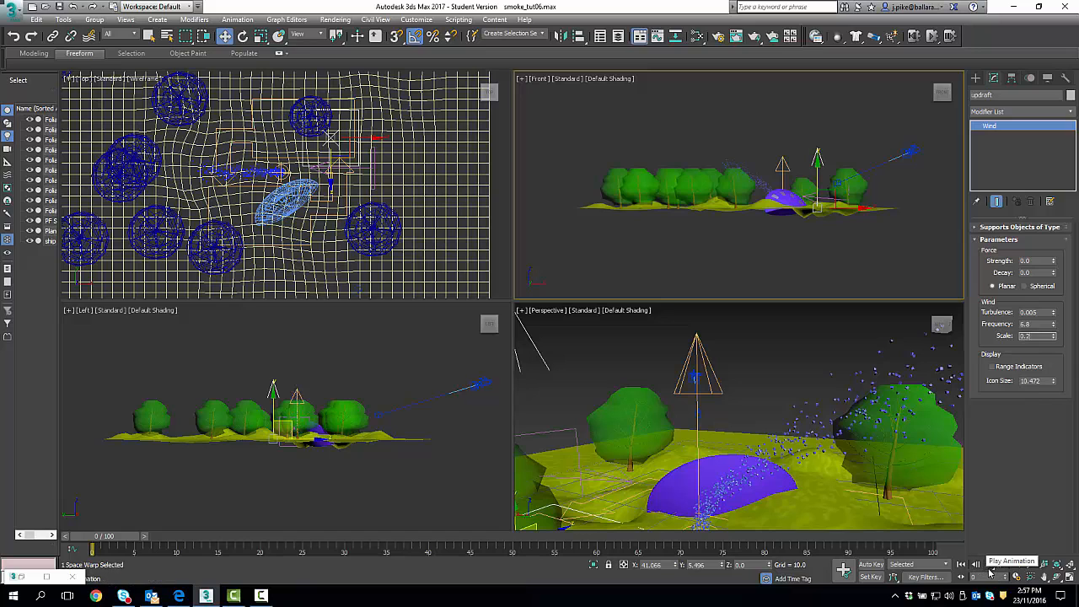
Play the animation in the Perspective viewport to examine the smoke drift, then stop it and return to frame 0.
left_click(988, 565)
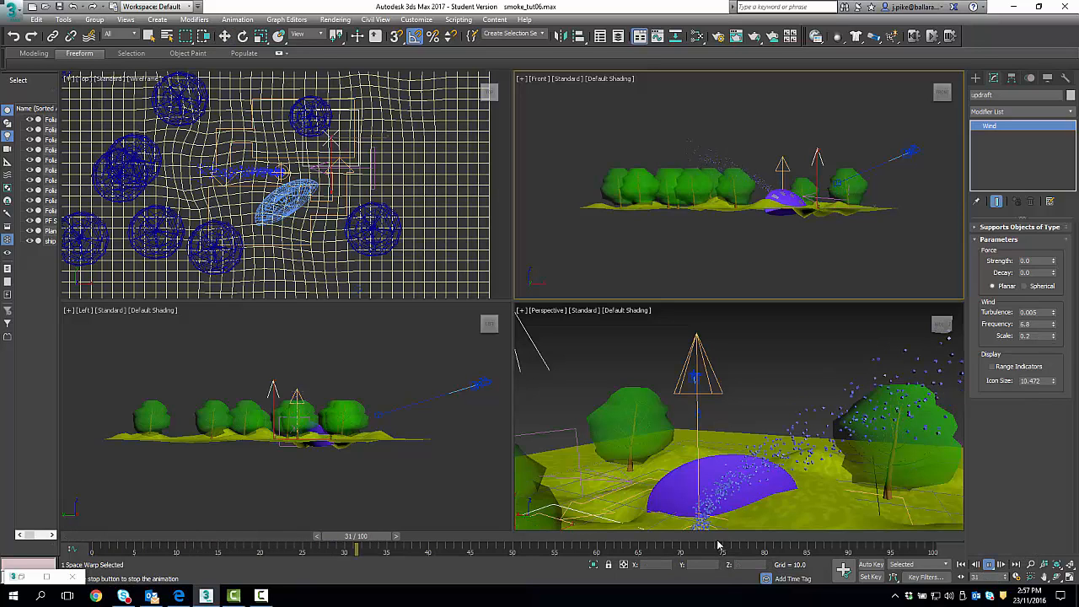
right_click(604, 383)
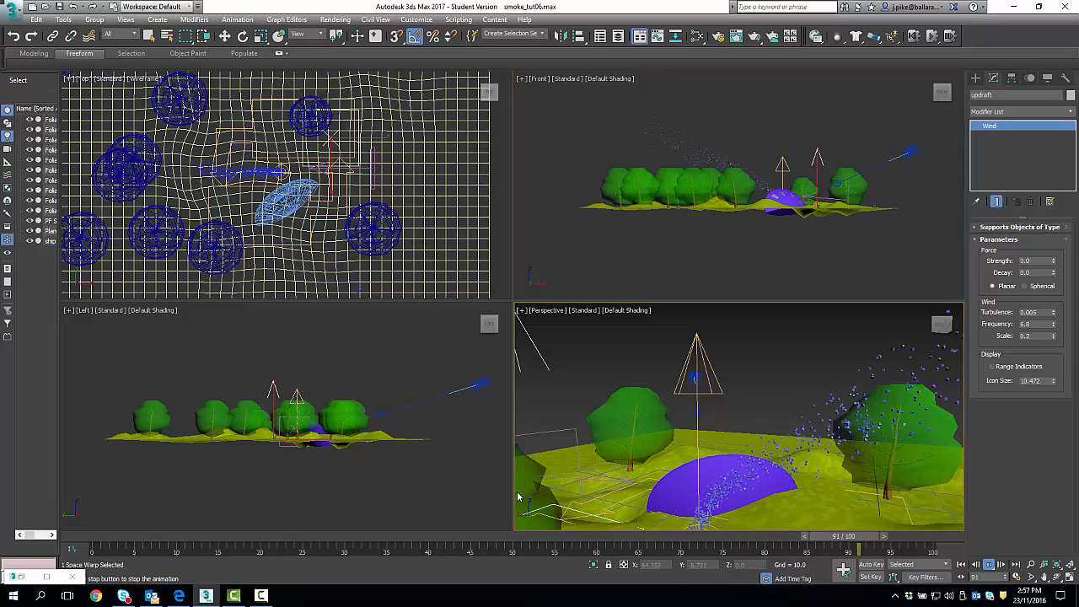
middle_click_drag(520, 497, 594, 409, "alt")
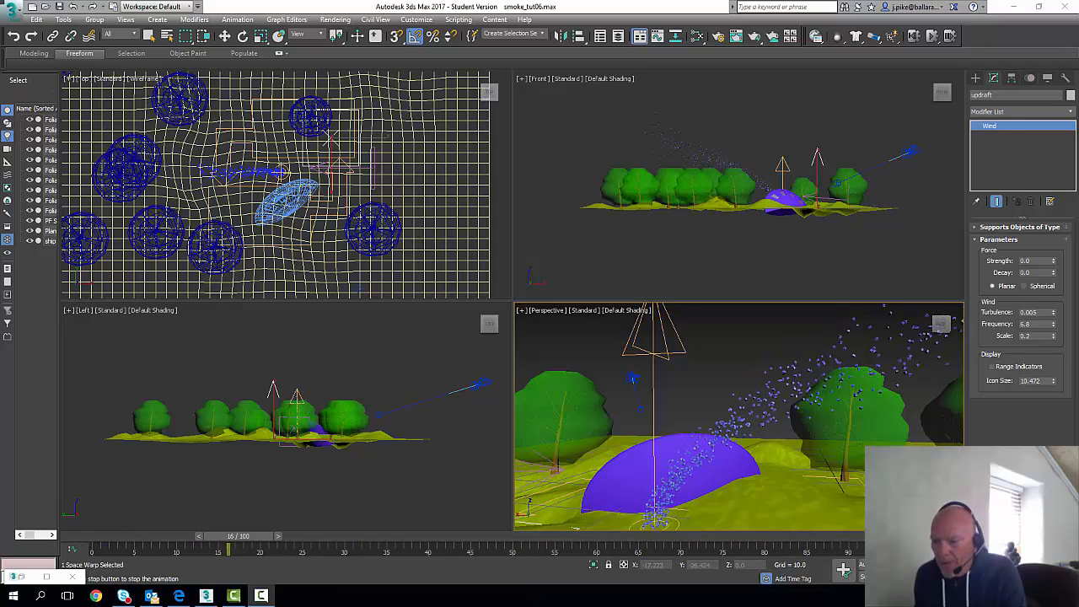
key("slash")
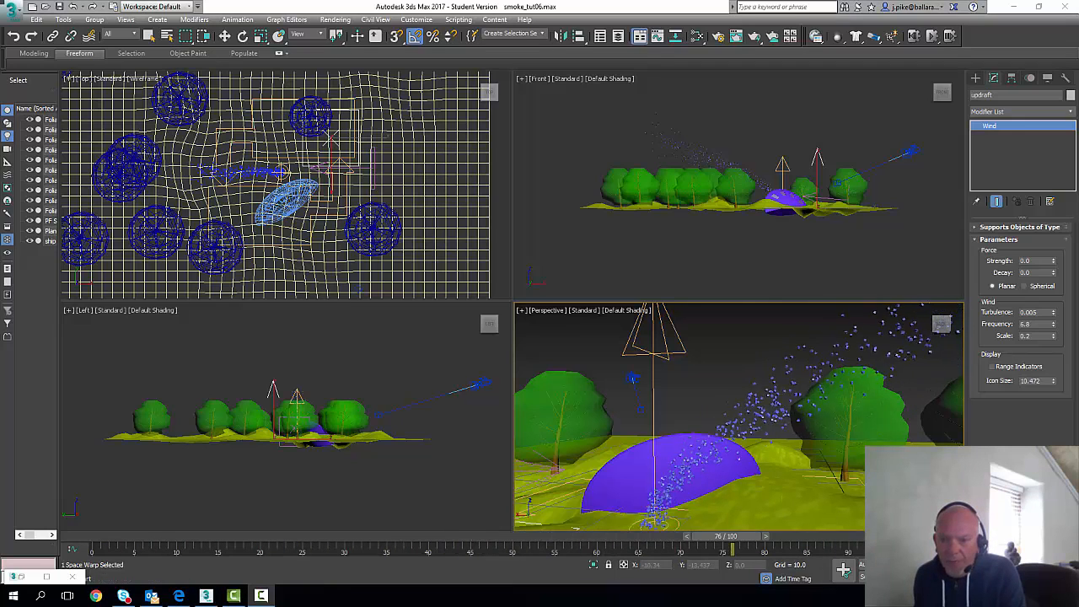
key("Home")
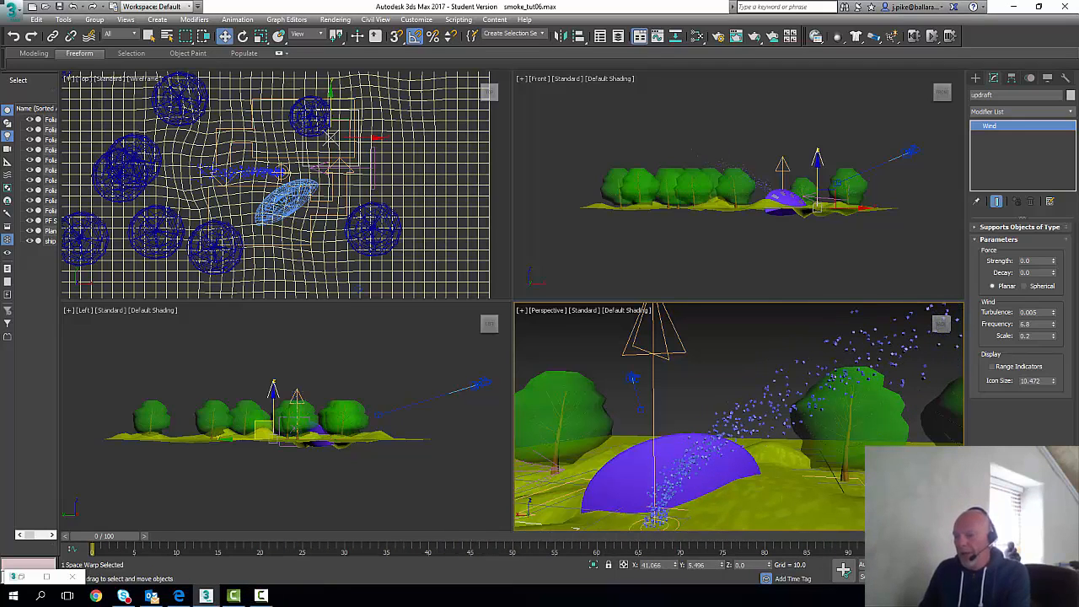